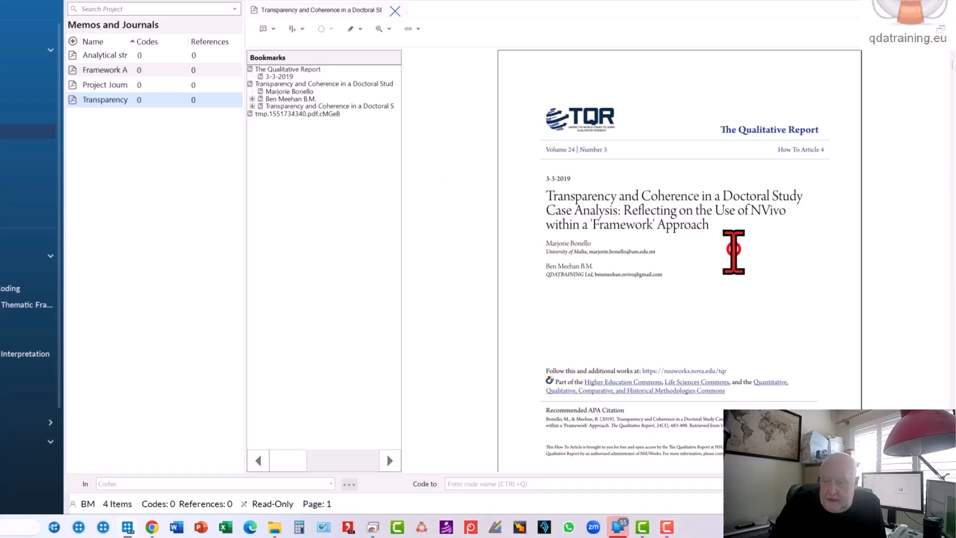
Read through the Transparency and Coherence article from its introduction to the initial free coding figure, including the Table 1 framework stages
{"action": "scroll", "coordinate": [732, 254], "scroll_direction": "down", "scroll_amount": 5}
{"action": "scroll", "coordinate": [730, 261], "scroll_direction": "down", "scroll_amount": 8}
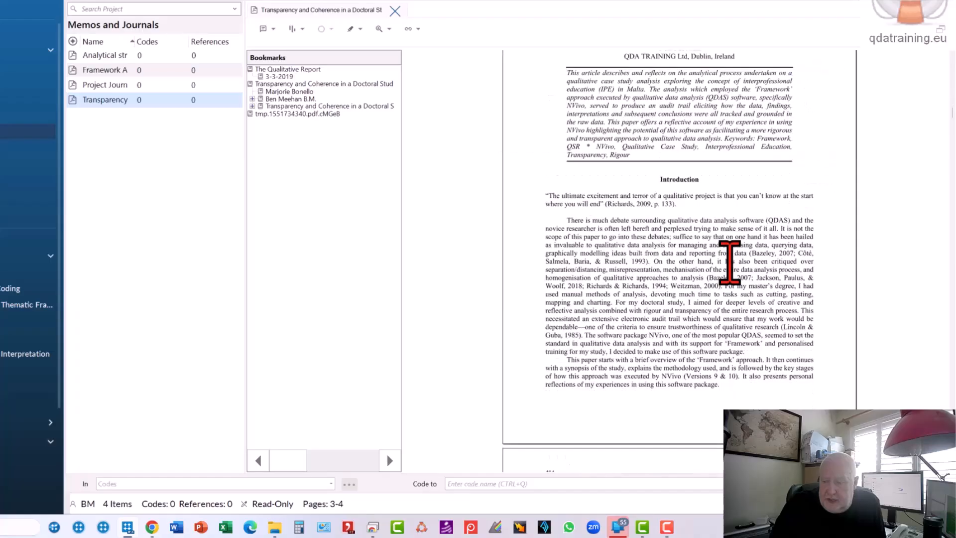
{"action": "scroll", "coordinate": [729, 261], "scroll_direction": "down", "scroll_amount": 10}
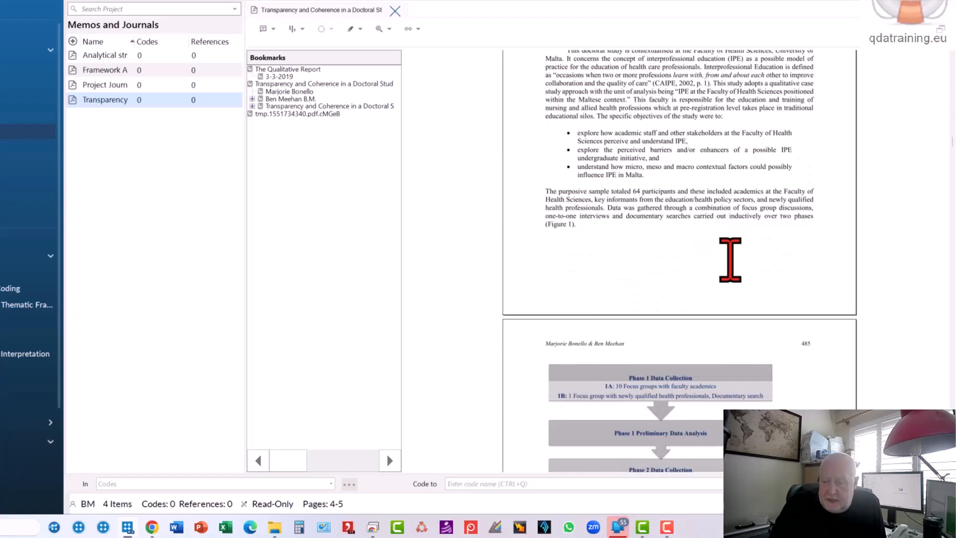
{"action": "scroll", "coordinate": [730, 259], "scroll_direction": "down", "scroll_amount": 2}
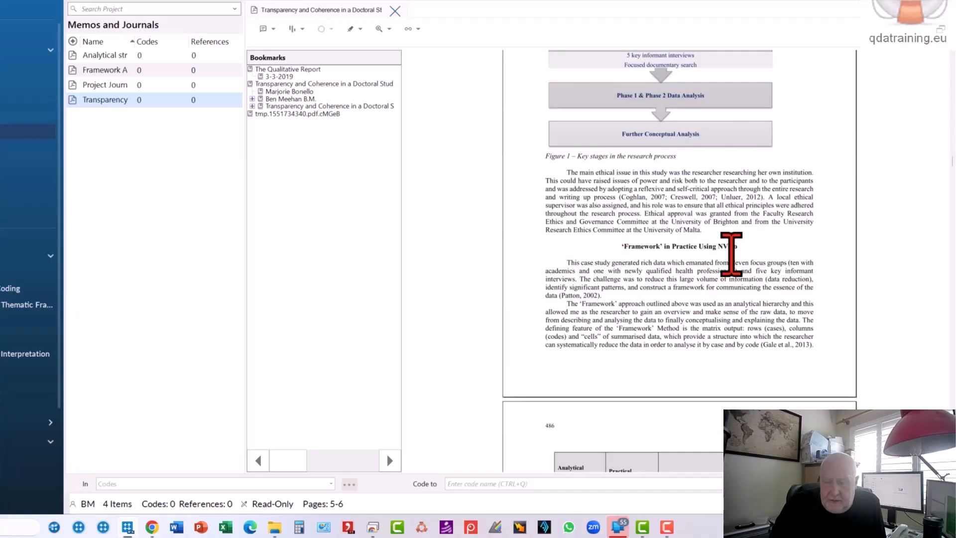
{"action": "scroll", "coordinate": [731, 254], "scroll_direction": "down", "scroll_amount": 8}
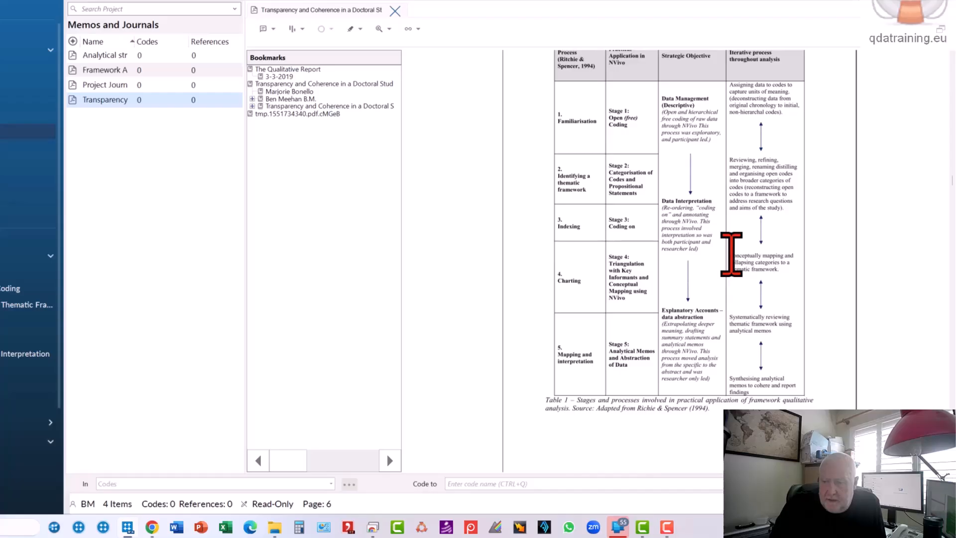
{"action": "scroll", "coordinate": [731, 254], "scroll_direction": "down", "scroll_amount": 9}
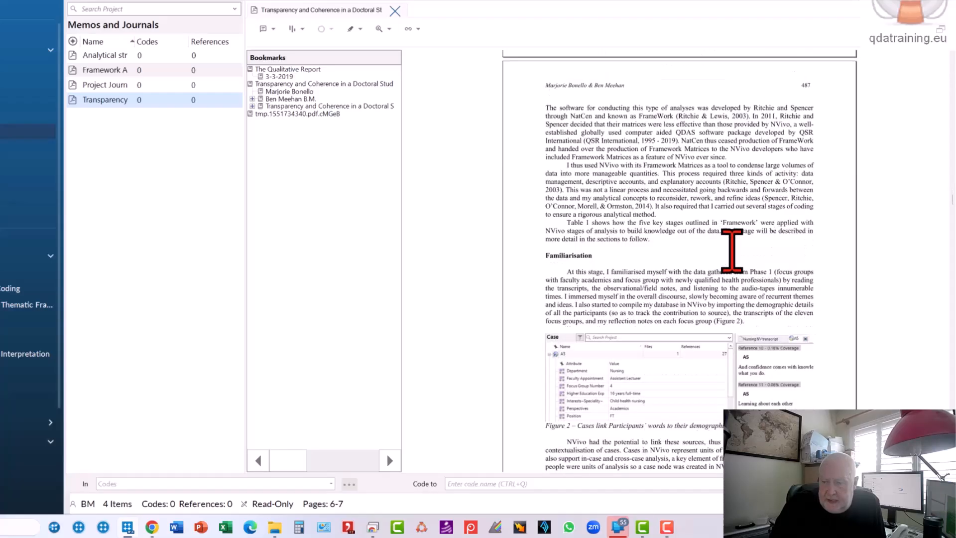
{"action": "scroll", "coordinate": [732, 251], "scroll_direction": "down", "scroll_amount": 10}
{"action": "scroll", "coordinate": [732, 251], "scroll_direction": "down", "scroll_amount": 4}
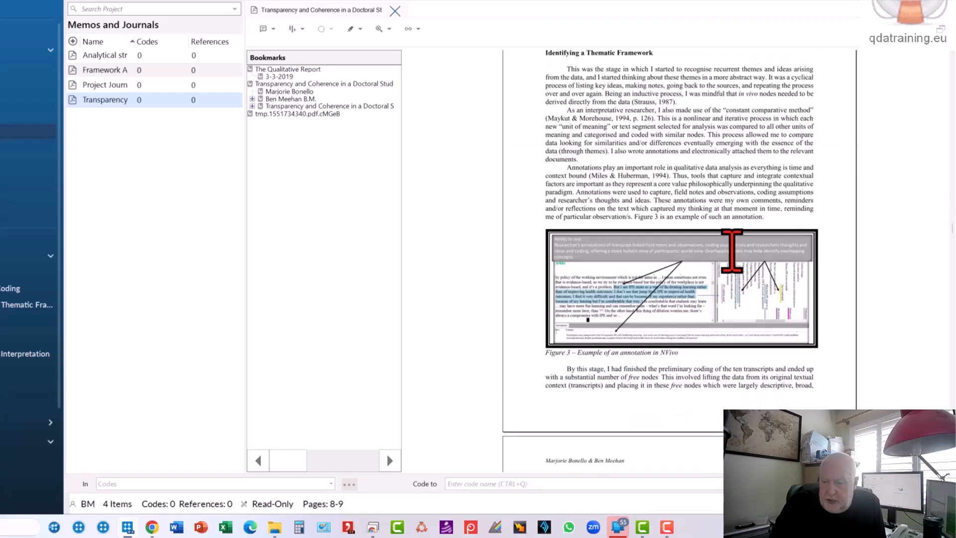
{"action": "scroll", "coordinate": [732, 251], "scroll_direction": "down", "scroll_amount": 6}
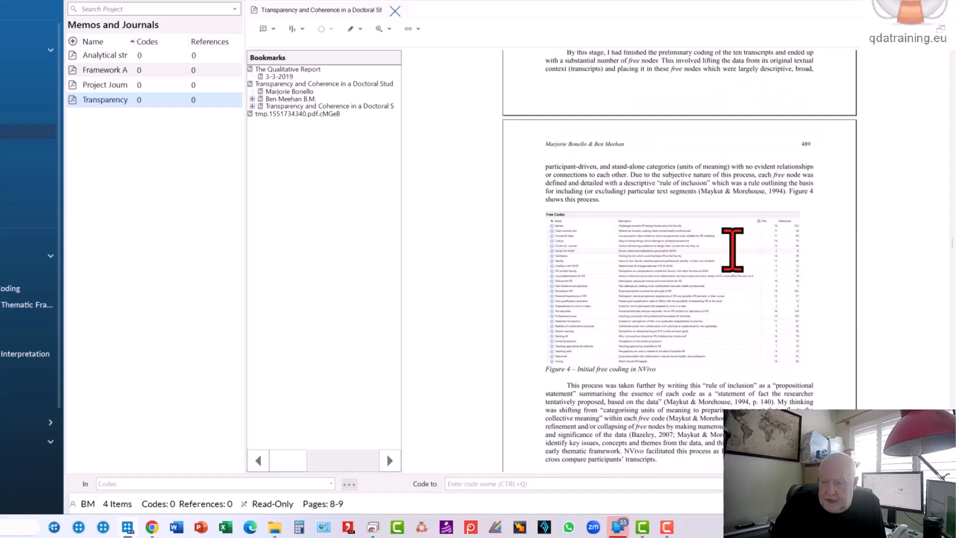
{"action": "scroll", "coordinate": [733, 250], "scroll_direction": "up", "scroll_amount": 4}
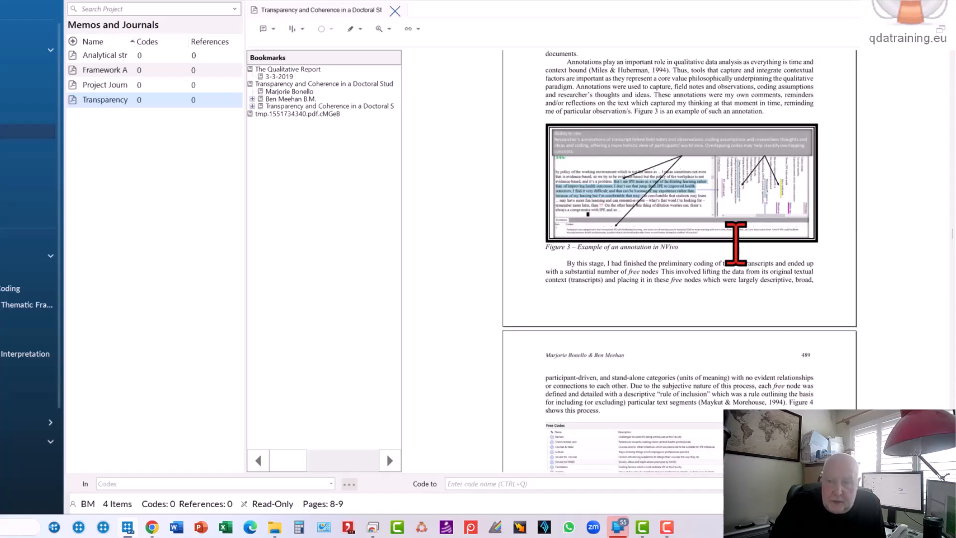
Examine the article's indexing, charting, and mapping and interpretation sections, including the Framework Grid in Figure 7, and return to its title page
{"action": "scroll", "coordinate": [736, 244], "scroll_direction": "down", "scroll_amount": 7}
{"action": "scroll", "coordinate": [735, 244], "scroll_direction": "down", "scroll_amount": 6}
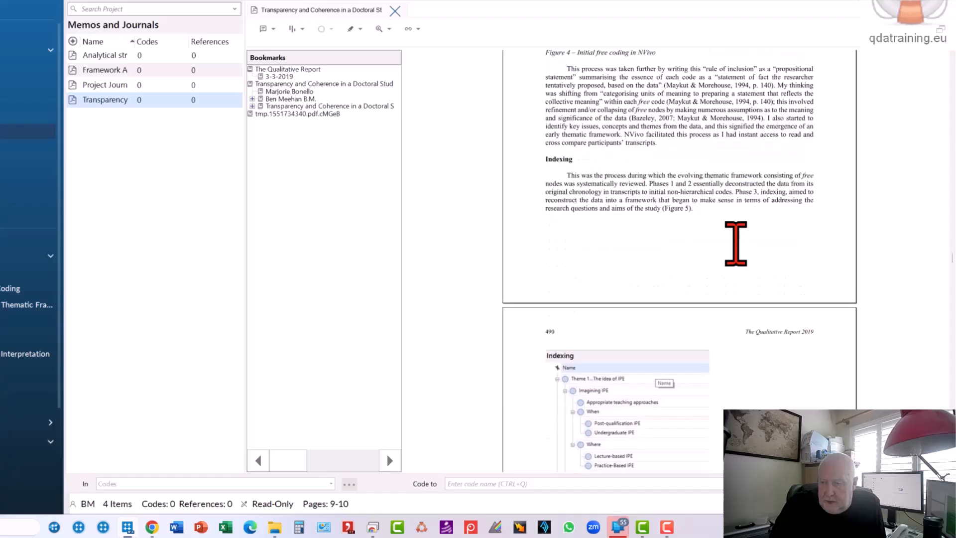
{"action": "scroll", "coordinate": [736, 244], "scroll_direction": "down", "scroll_amount": 6}
{"action": "scroll", "coordinate": [736, 244], "scroll_direction": "down", "scroll_amount": 10}
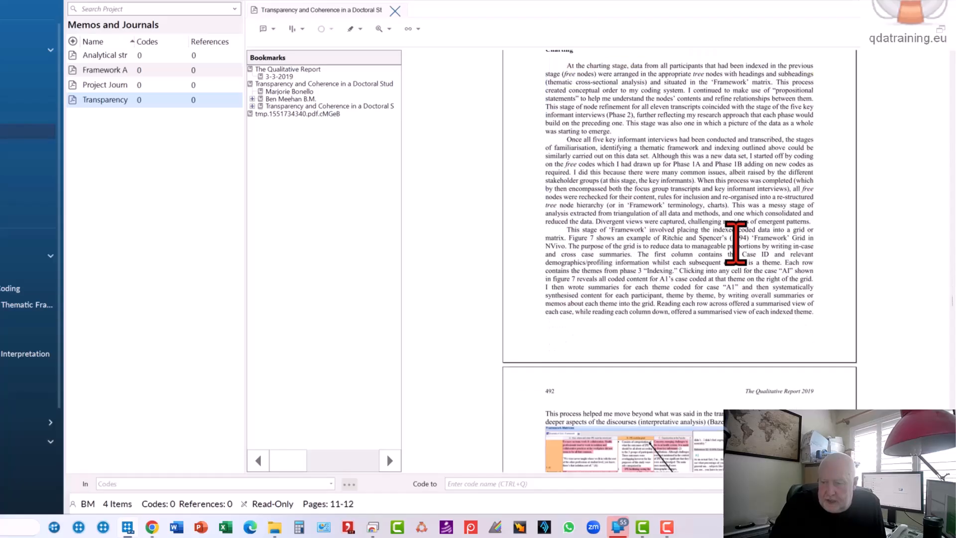
{"action": "scroll", "coordinate": [735, 244], "scroll_direction": "down", "scroll_amount": 6}
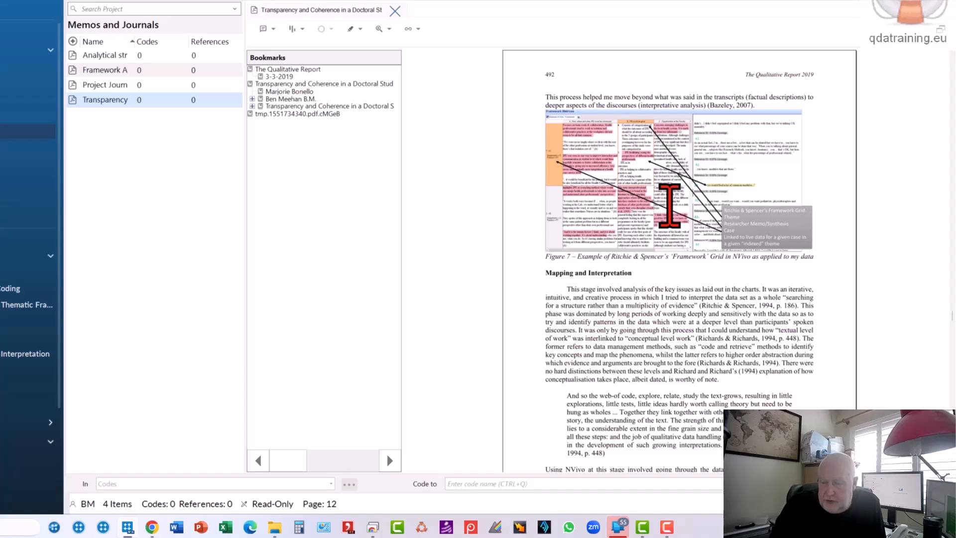
{"action": "scroll", "coordinate": [669, 206], "scroll_direction": "down", "scroll_amount": 4}
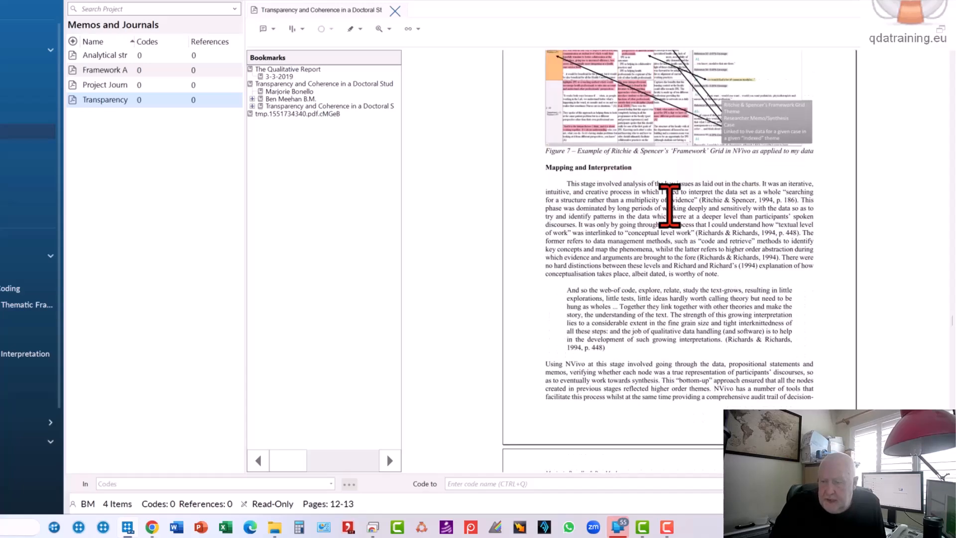
{"action": "scroll", "coordinate": [670, 206], "scroll_direction": "up", "scroll_amount": 10}
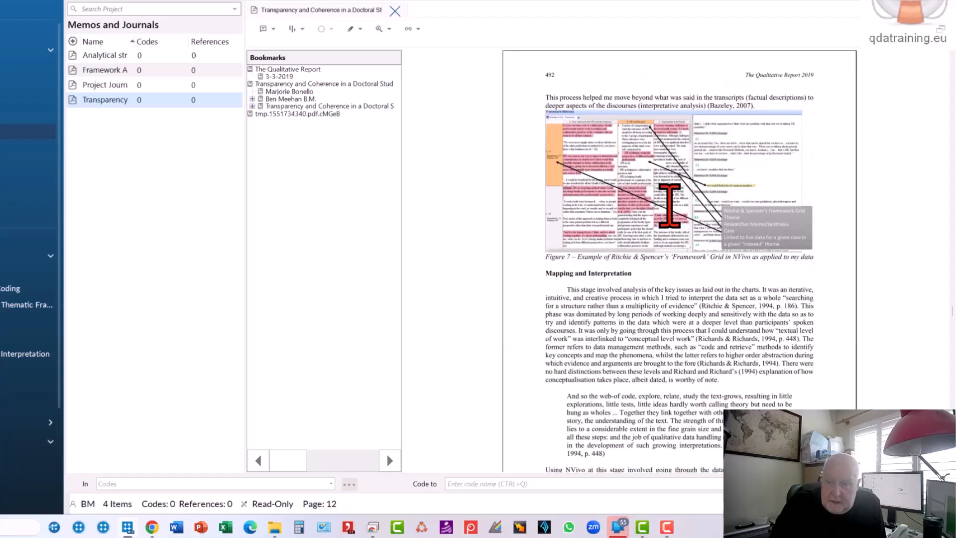
{"action": "scroll", "coordinate": [669, 205], "scroll_direction": "up", "scroll_amount": 15}
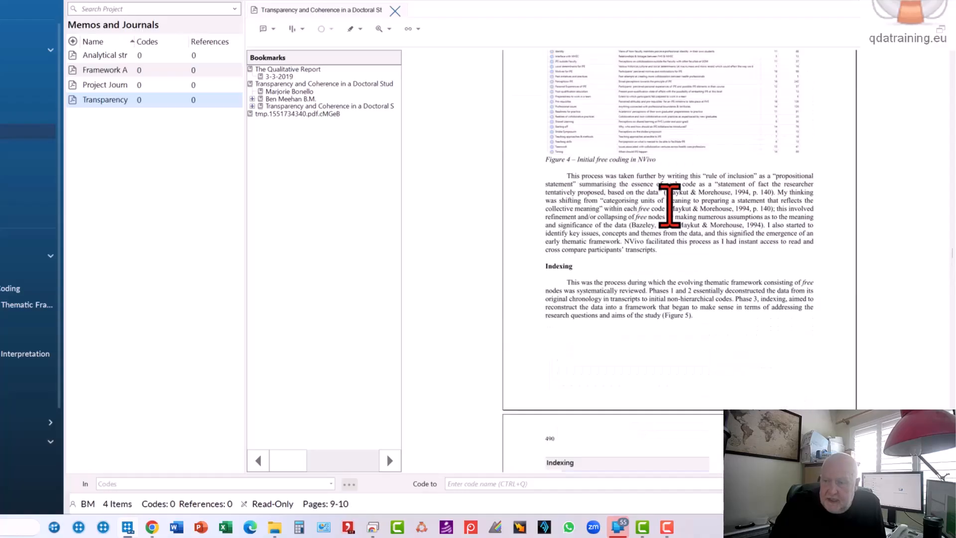
{"action": "scroll", "coordinate": [670, 206], "scroll_direction": "up", "scroll_amount": 15}
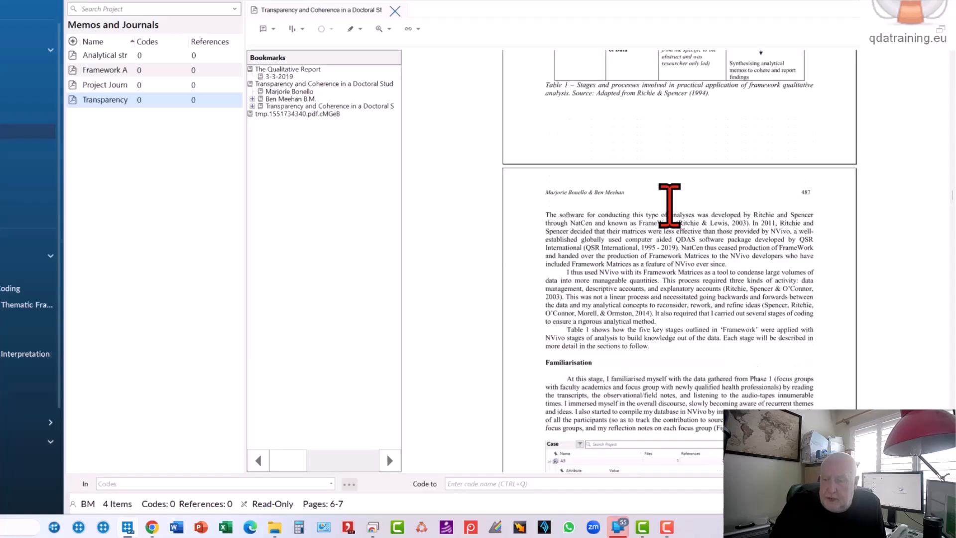
{"action": "scroll", "coordinate": [670, 205], "scroll_direction": "up", "scroll_amount": 15}
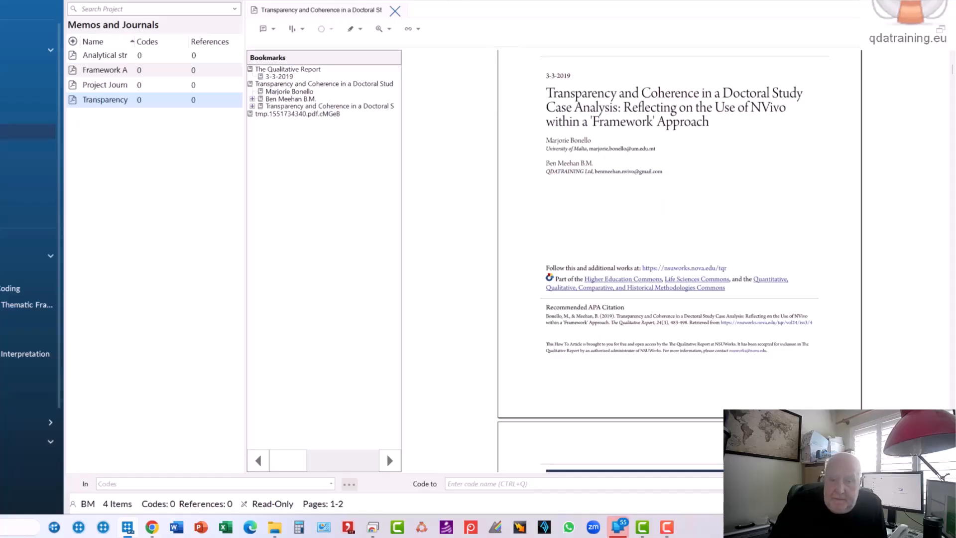
Open the analytical strategy sample memo and review its planned phases, the Ritchie & Spencer stages table and the reference list
{"action": "left_click", "coordinate": [116, 56]}
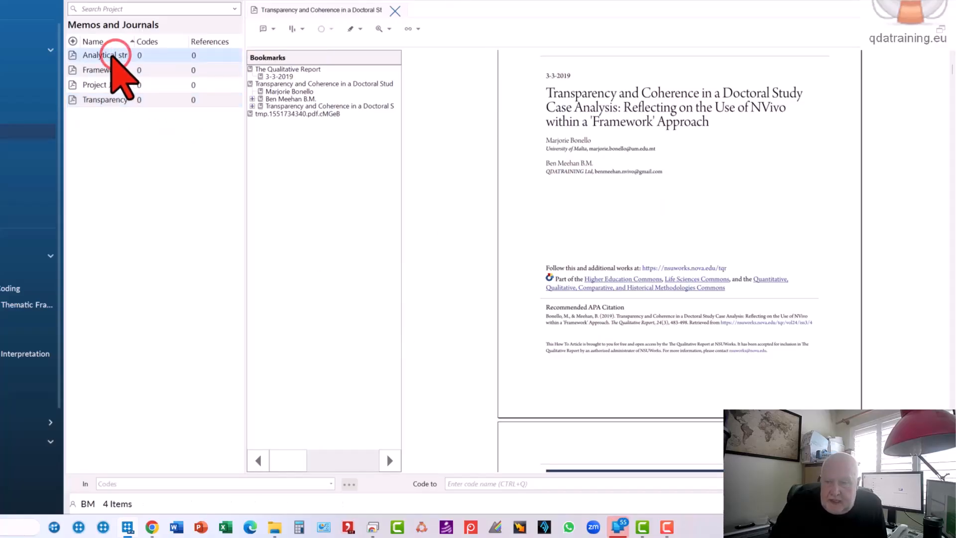
{"action": "left_click", "coordinate": [74, 50]}
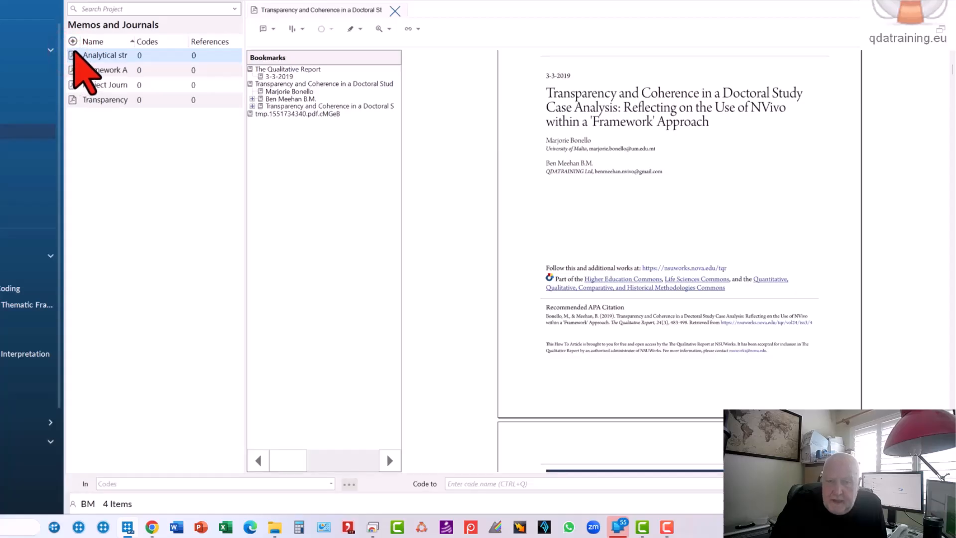
{"action": "left_click", "coordinate": [74, 52]}
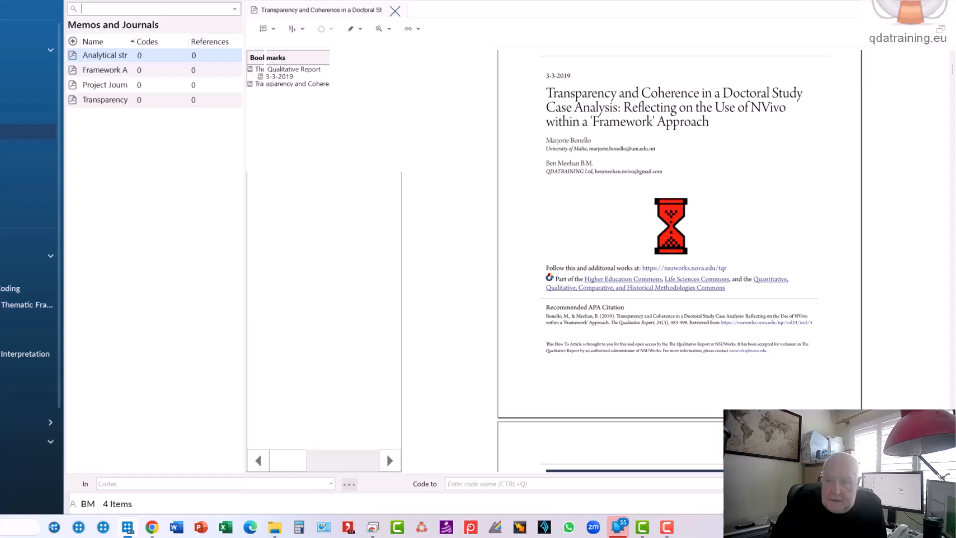
{"action": "double_click", "coordinate": [98, 56]}
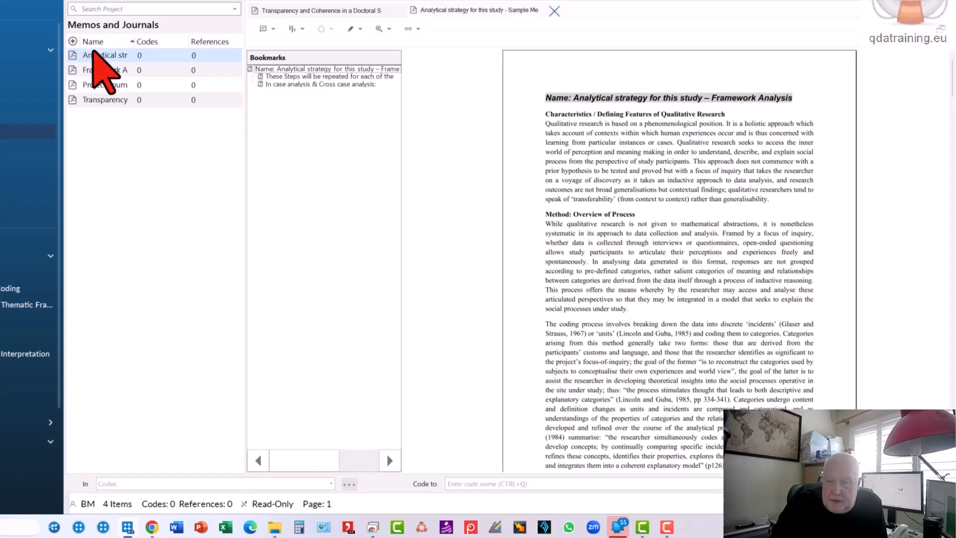
{"action": "left_click_drag", "start_coordinate": [659, 199], "coordinate": [660, 195]}
{"action": "scroll", "coordinate": [659, 199], "scroll_direction": "down", "scroll_amount": 20}
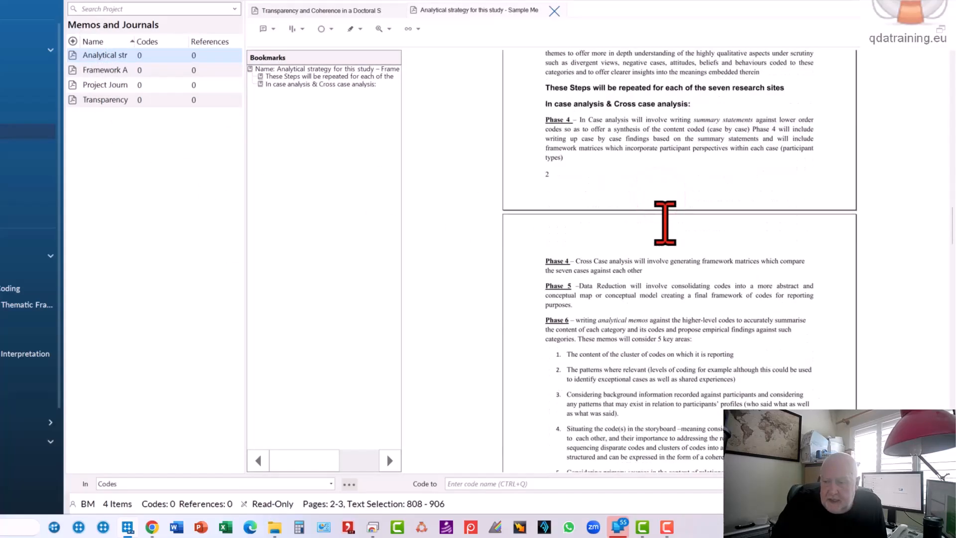
{"action": "scroll", "coordinate": [665, 223], "scroll_direction": "down", "scroll_amount": 2}
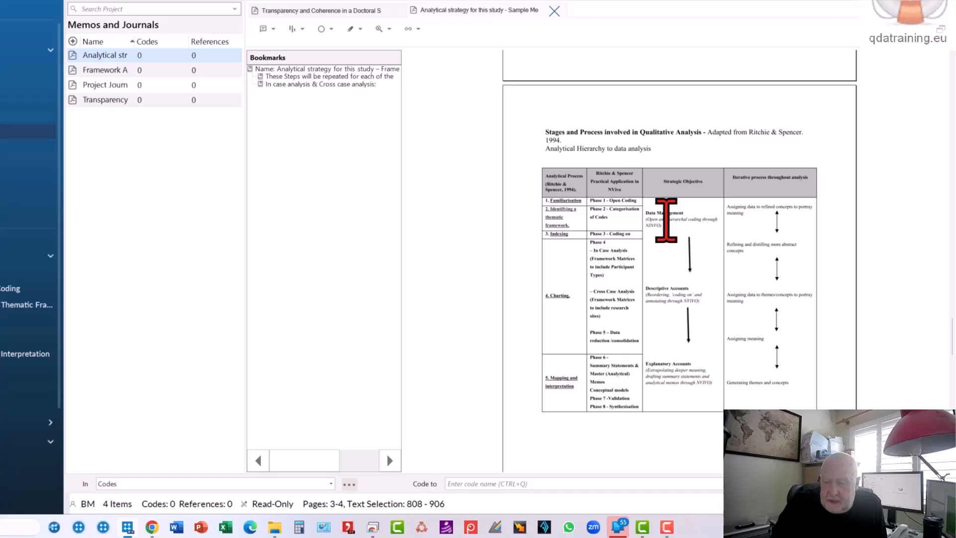
{"action": "scroll", "coordinate": [605, 358], "scroll_direction": "down", "scroll_amount": 10}
{"action": "scroll", "coordinate": [607, 356], "scroll_direction": "up", "scroll_amount": 7}
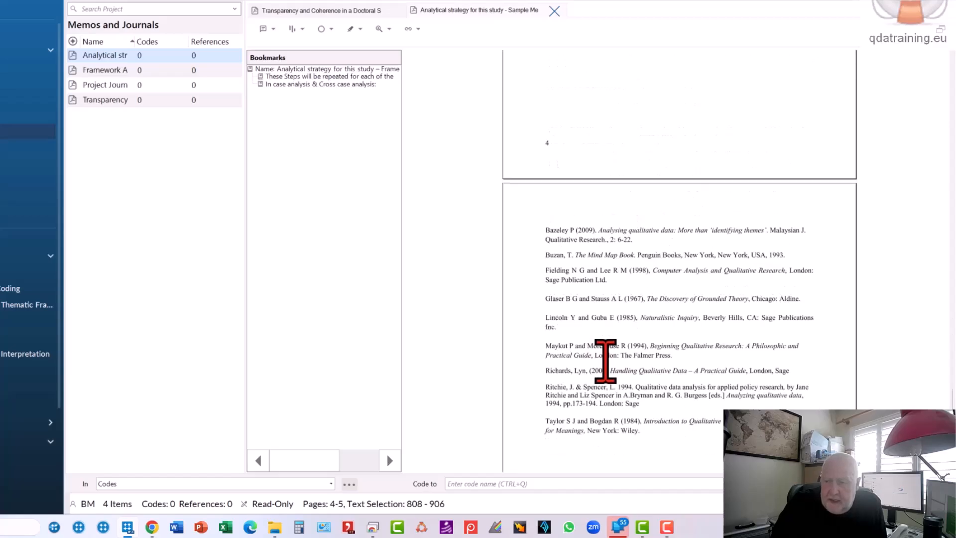
{"action": "scroll", "coordinate": [611, 352], "scroll_direction": "up", "scroll_amount": 20}
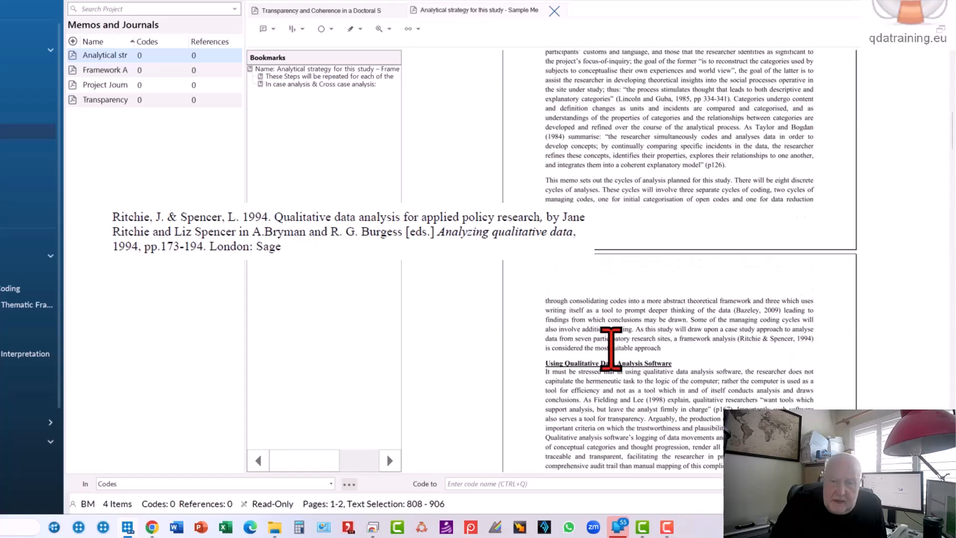
Open the Project Journal from Memos and Journals to view its chronological diary entries
{"action": "left_click", "coordinate": [90, 70]}
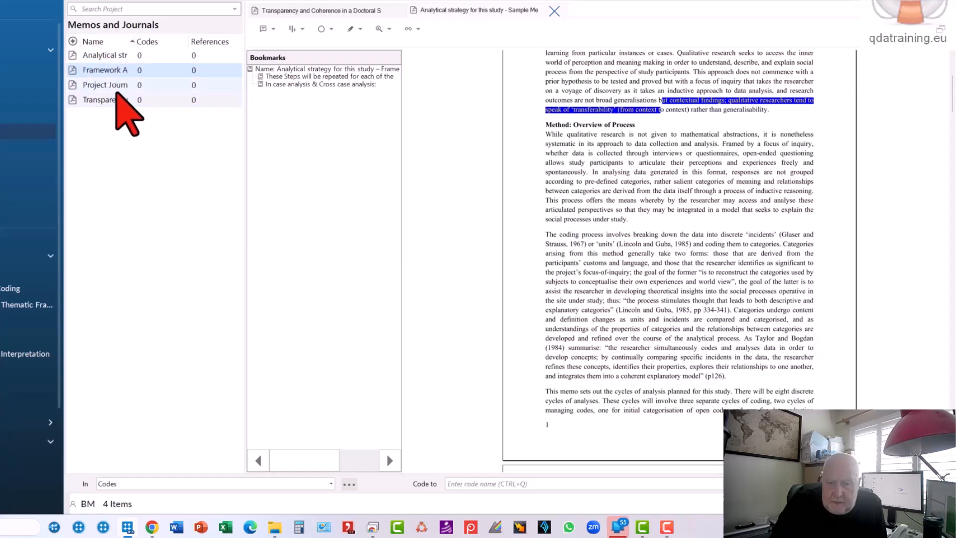
{"action": "left_click", "coordinate": [72, 85]}
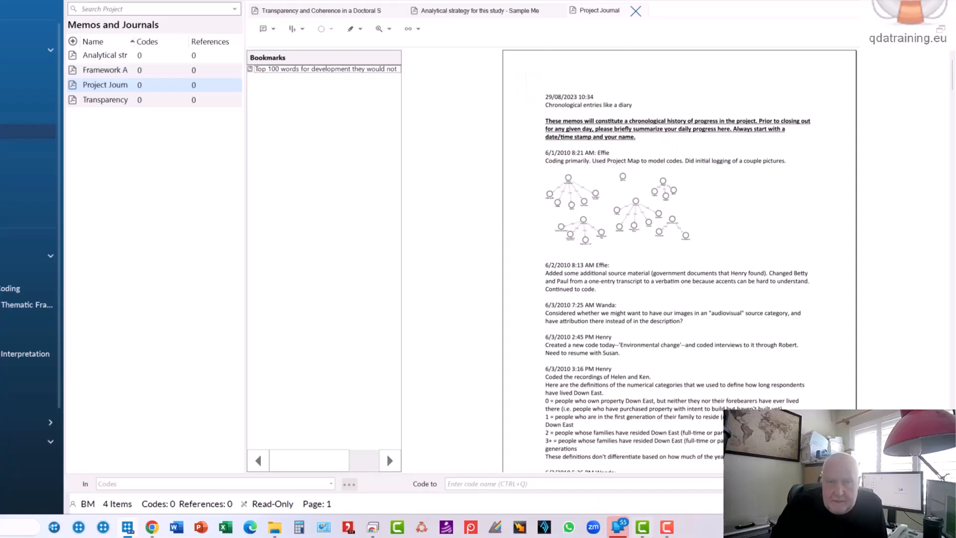
{"action": "mouse_move", "coordinate": [659, 521]}
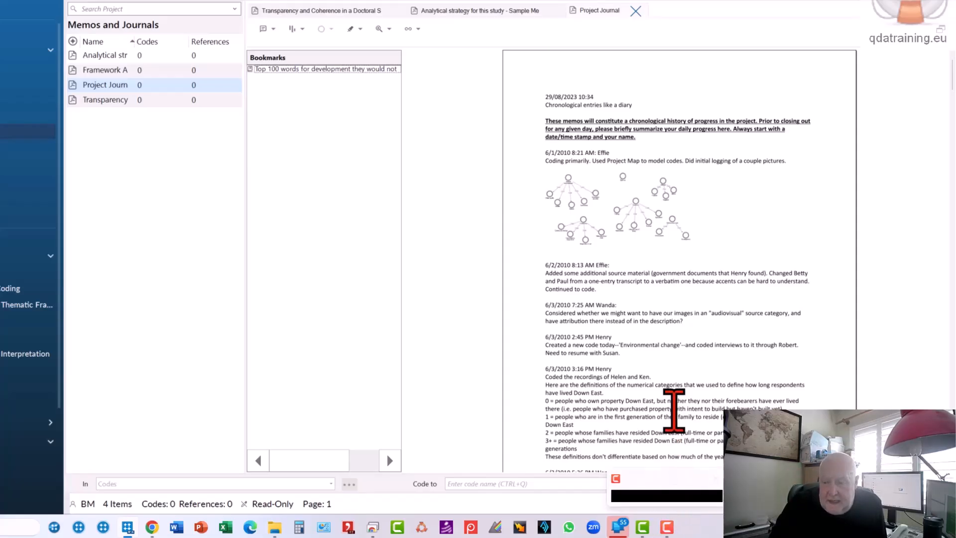
{"action": "left_click", "coordinate": [671, 376]}
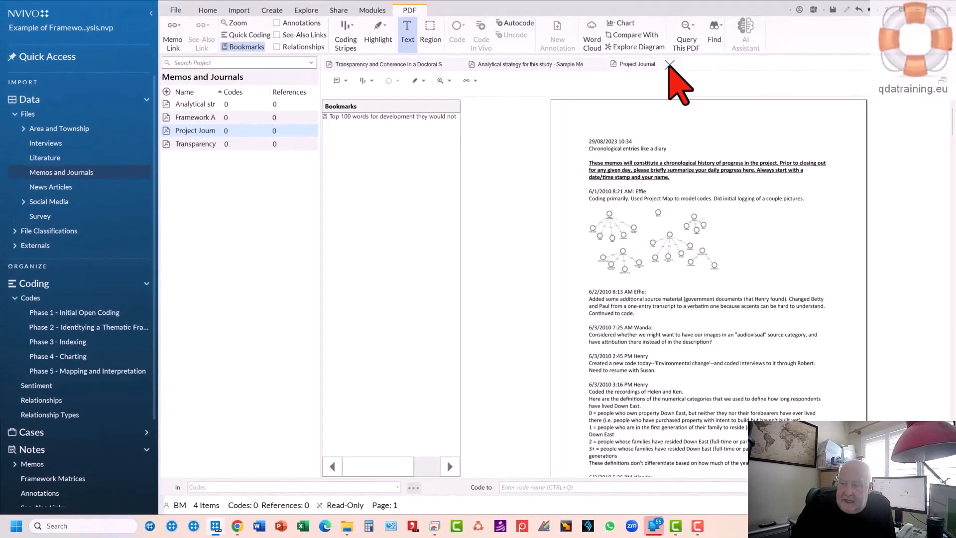
Close the Project Journal, the analytical strategy memo and the Transparency and Coherence article
{"action": "left_click", "coordinate": [716, 31]}
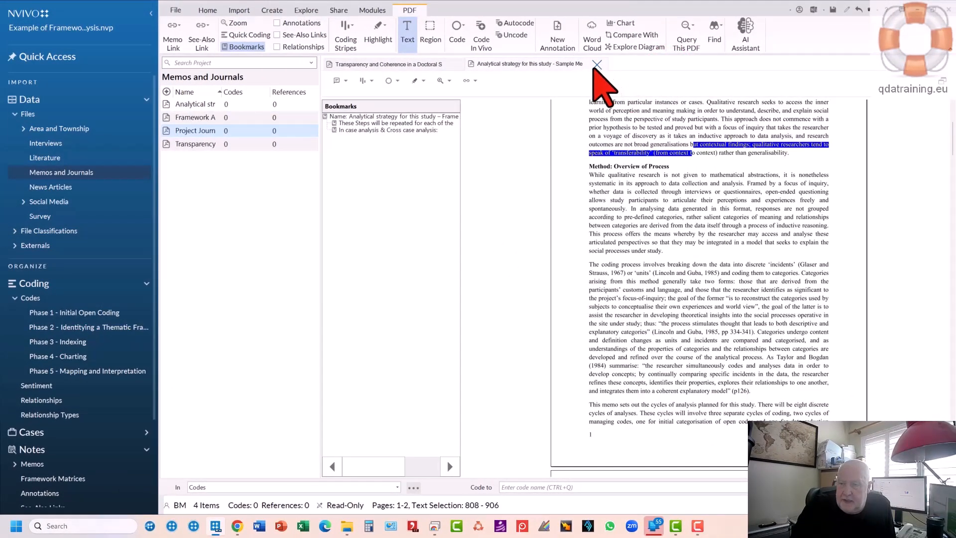
{"action": "left_click", "coordinate": [597, 64]}
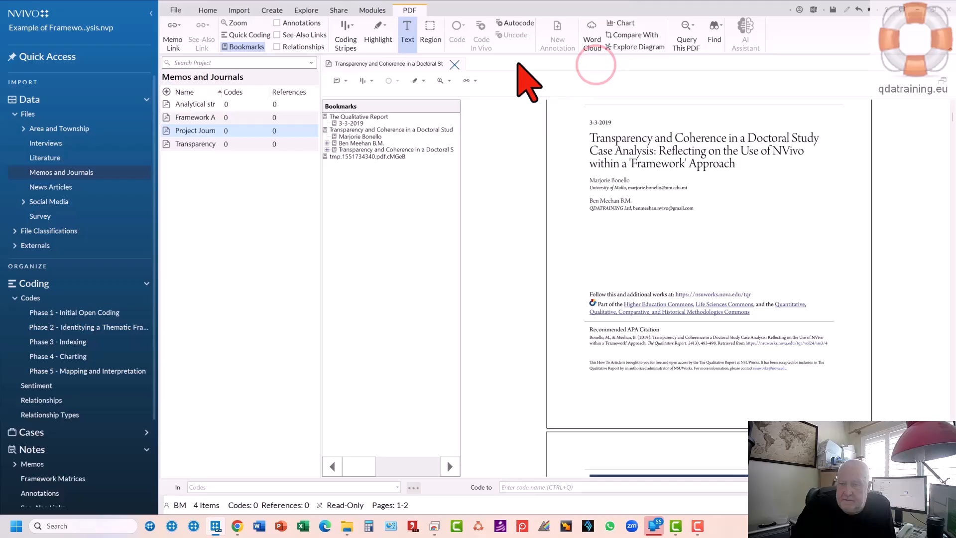
{"action": "left_click", "coordinate": [455, 64]}
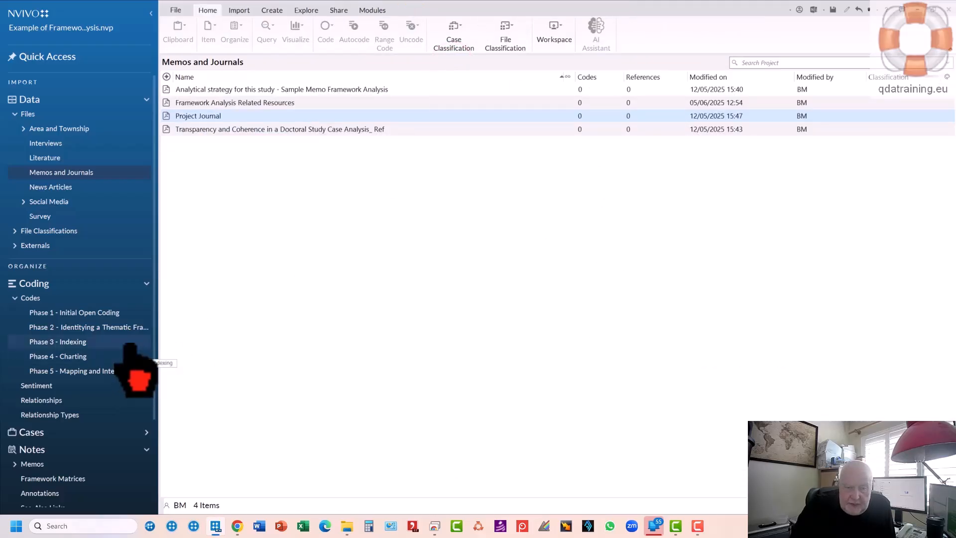
View the Interviews files and the Phase 1 - Initial Open Coding codes, and open the first interview transcript
{"action": "left_click", "coordinate": [59, 143]}
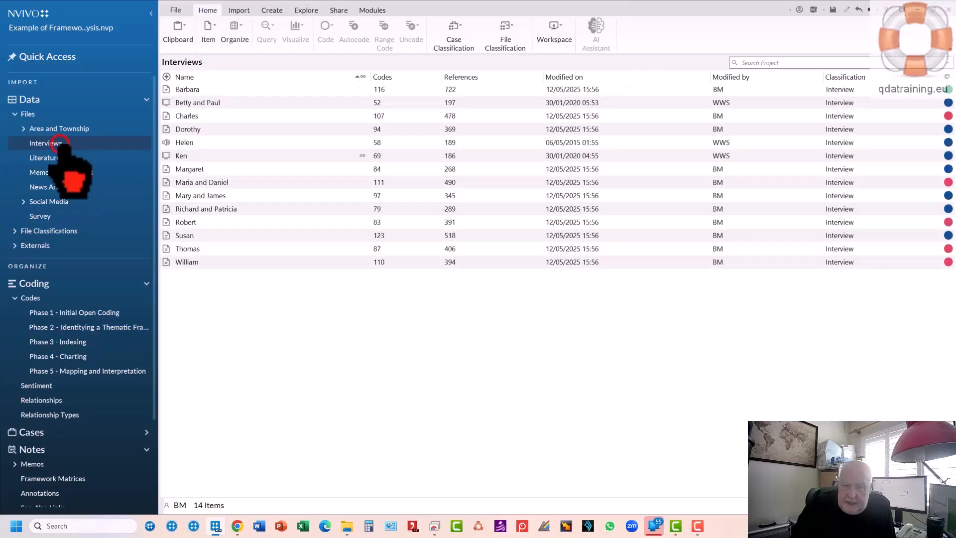
{"action": "left_click", "coordinate": [91, 312]}
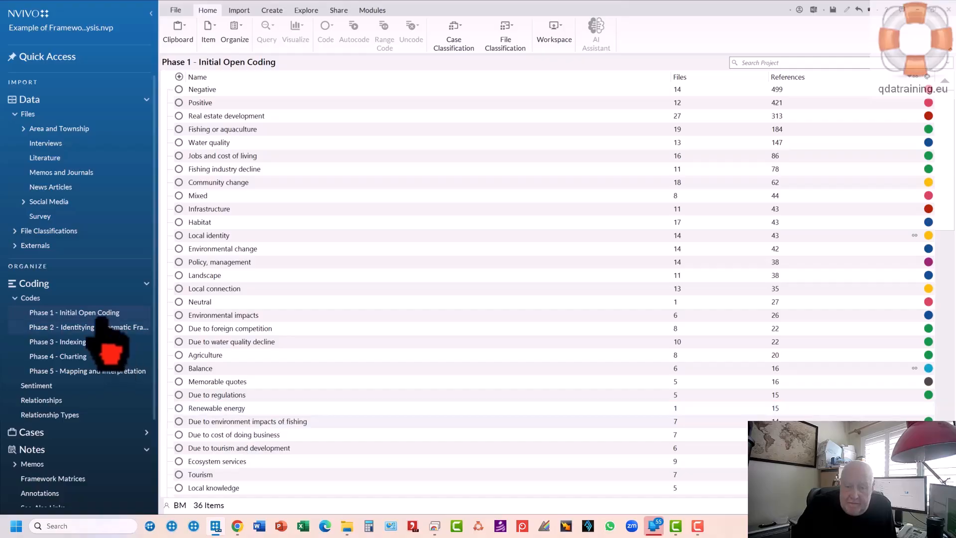
{"action": "left_click", "coordinate": [59, 143]}
{"action": "left_click", "coordinate": [167, 89]}
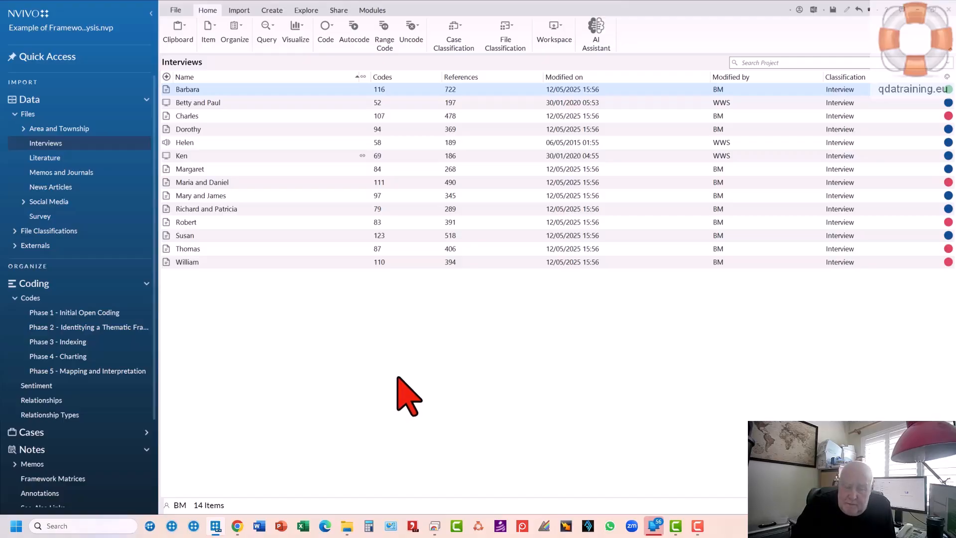
{"action": "left_click", "coordinate": [167, 89]}
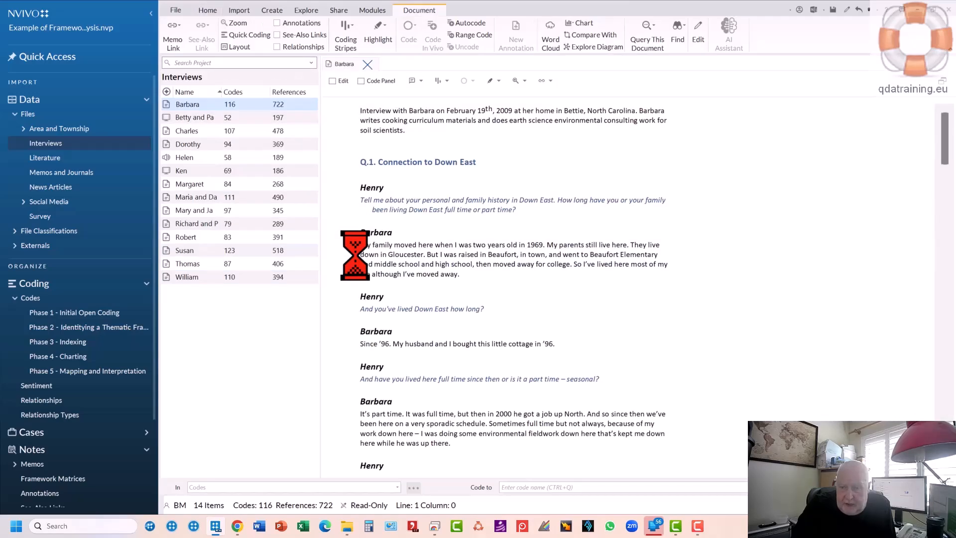
Code the interviewee's first answer about the family's move to the Habitat code in Phase 1 - Initial Open Coding
{"action": "left_click", "coordinate": [108, 314]}
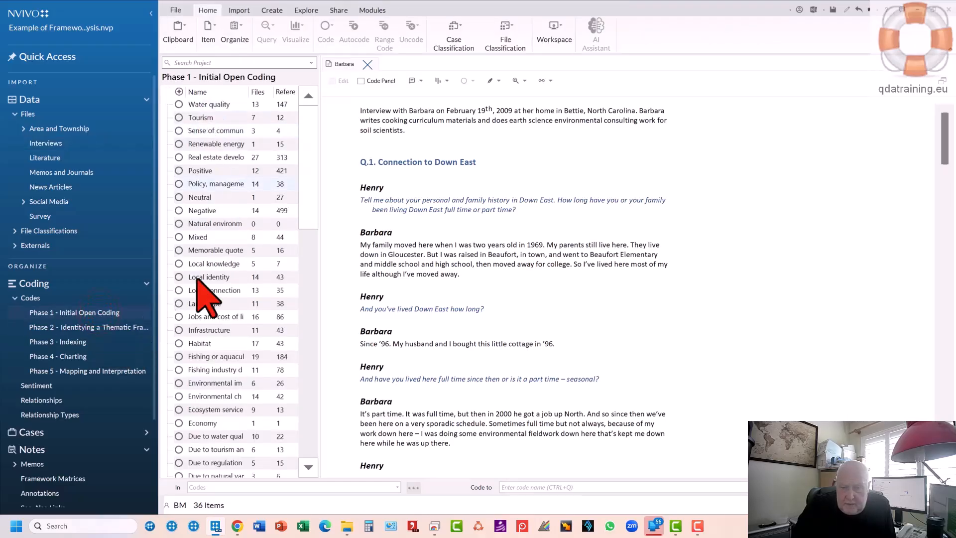
{"action": "left_click", "coordinate": [312, 199]}
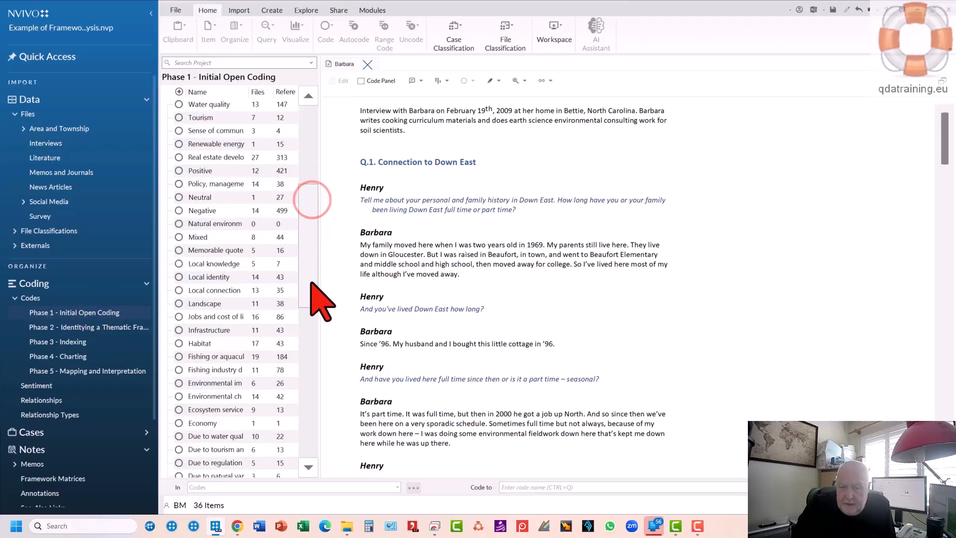
{"action": "scroll", "coordinate": [312, 283], "scroll_direction": "down", "scroll_amount": 4}
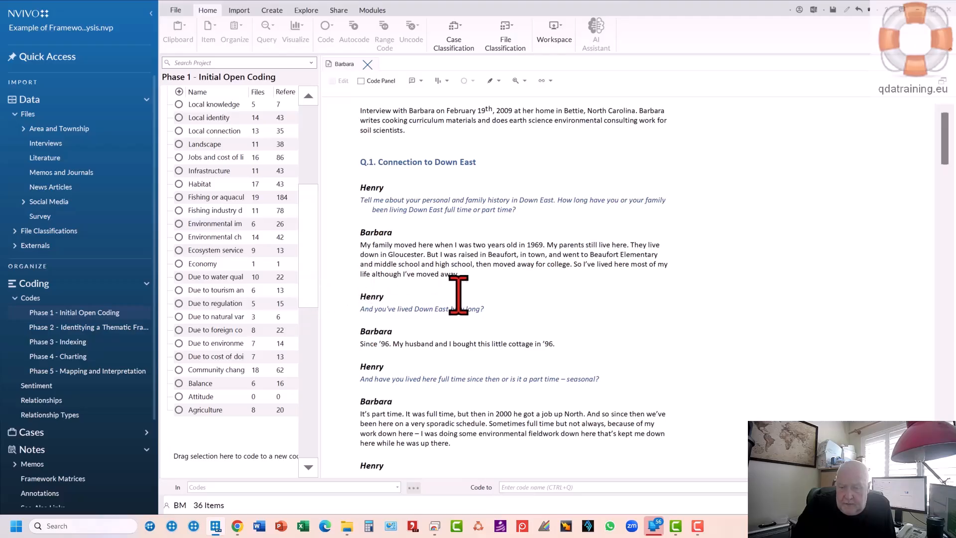
{"action": "left_click_drag", "start_coordinate": [478, 277], "coordinate": [350, 248]}
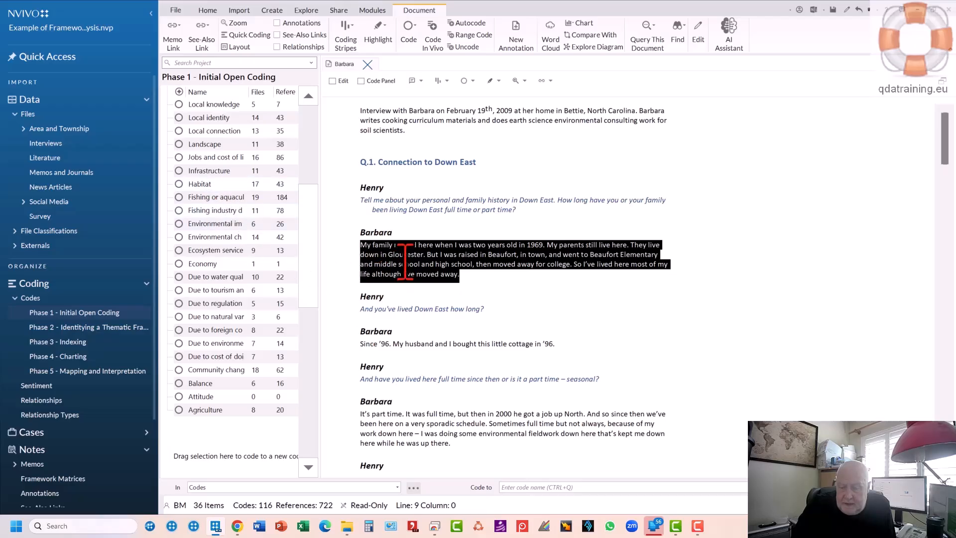
{"action": "left_click_drag", "start_coordinate": [406, 259], "coordinate": [221, 187]}
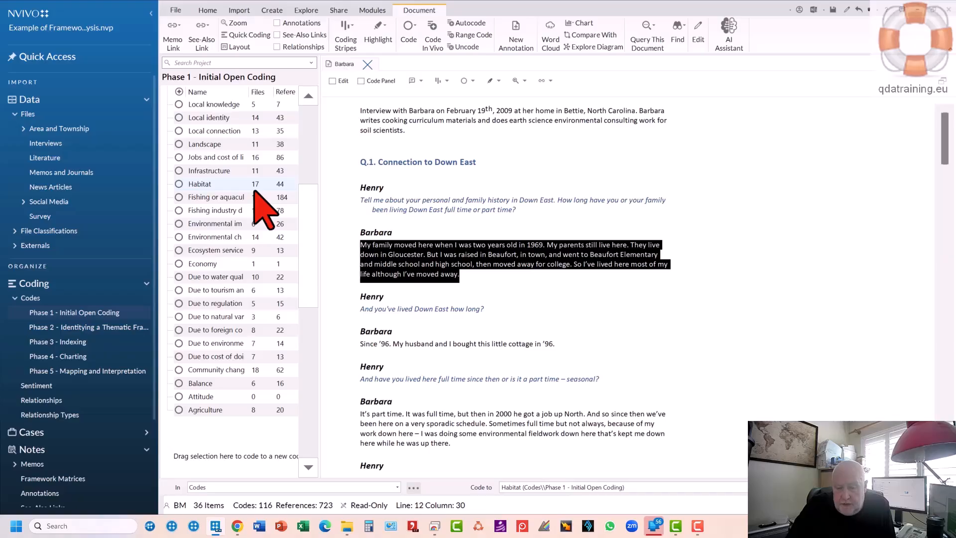
Code the same selected answer to a new Phase 1 code named Test
{"action": "right_click", "coordinate": [230, 434]}
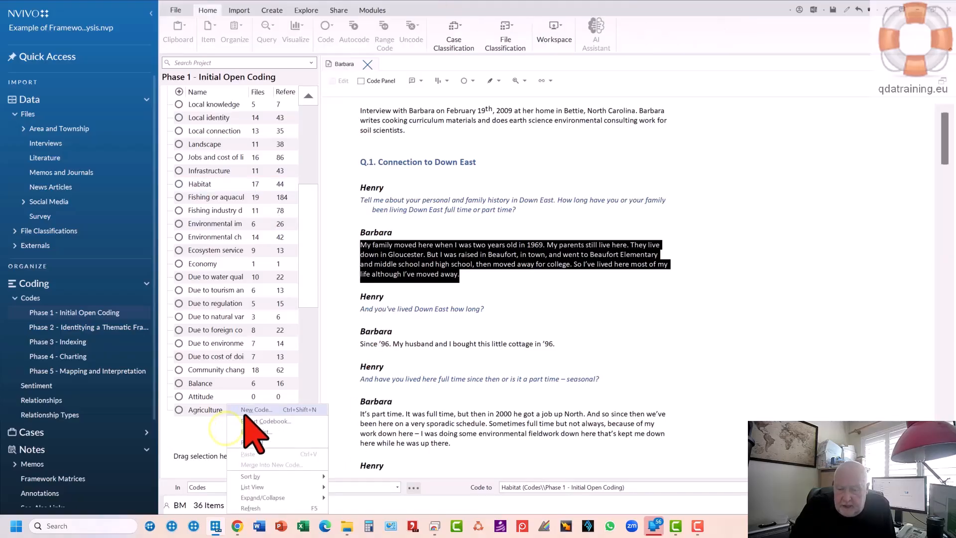
{"action": "left_click_drag", "start_coordinate": [423, 263], "coordinate": [206, 432]}
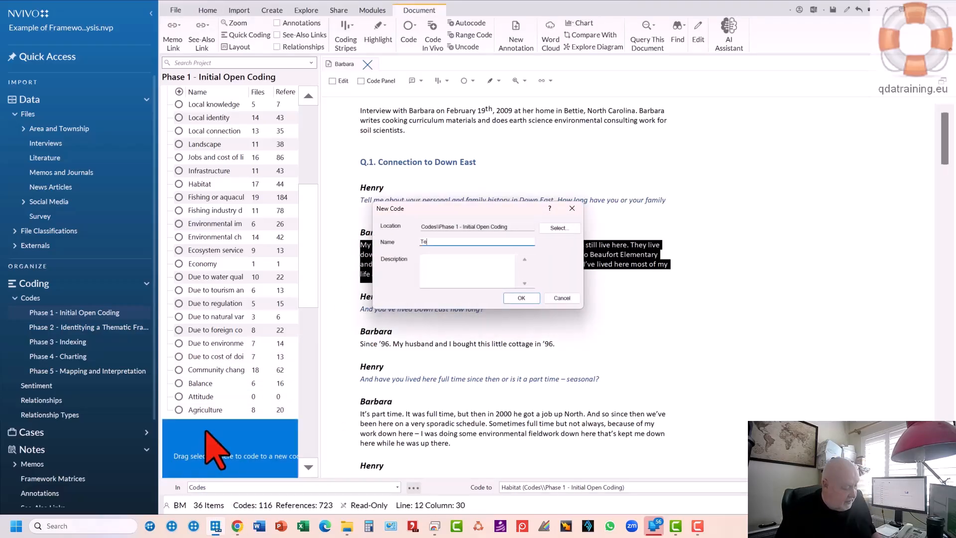
{"action": "key", "text": "Return"}
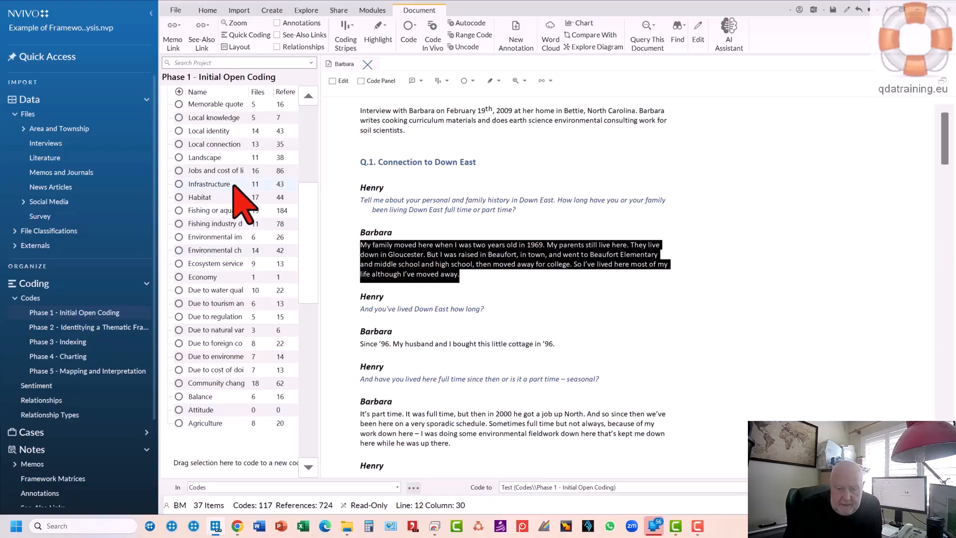
Sort the Phase 1 codes alphabetically by name and select the Test code
{"action": "left_click", "coordinate": [216, 88]}
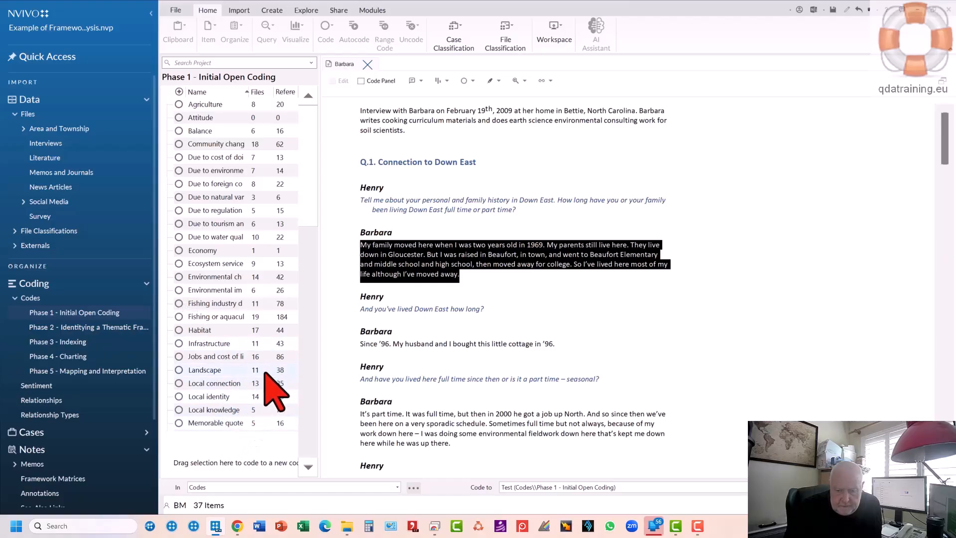
{"action": "scroll", "coordinate": [226, 428], "scroll_direction": "down", "scroll_amount": 3}
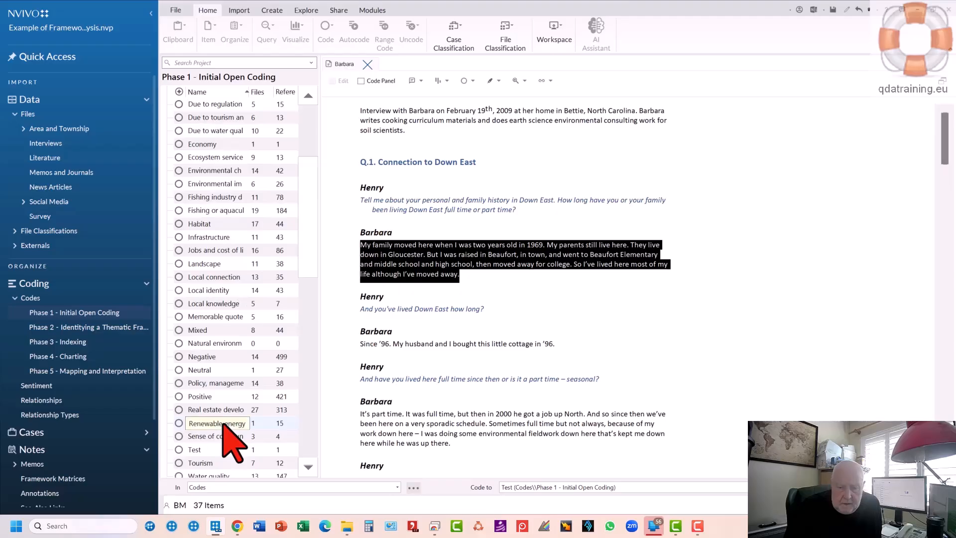
{"action": "scroll", "coordinate": [226, 428], "scroll_direction": "down", "scroll_amount": 2}
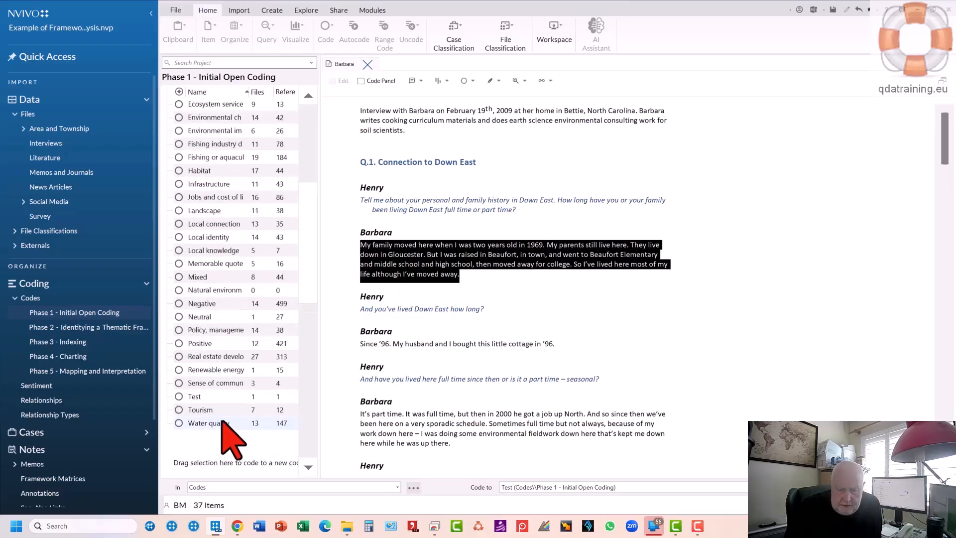
{"action": "left_click", "coordinate": [203, 397]}
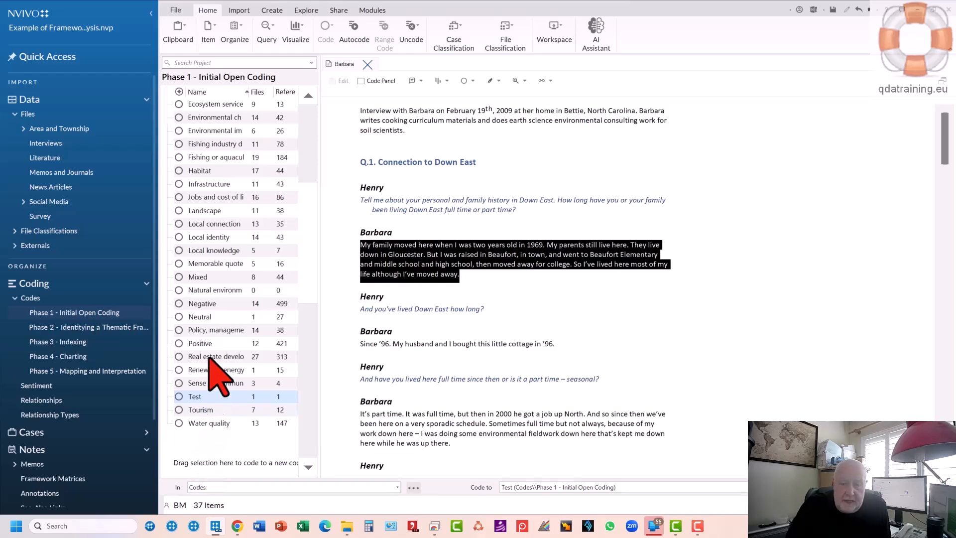
Export the codebook for the Phase 1 - Initial Open Coding folder, including the number of files and references
{"action": "right_click", "coordinate": [219, 213]}
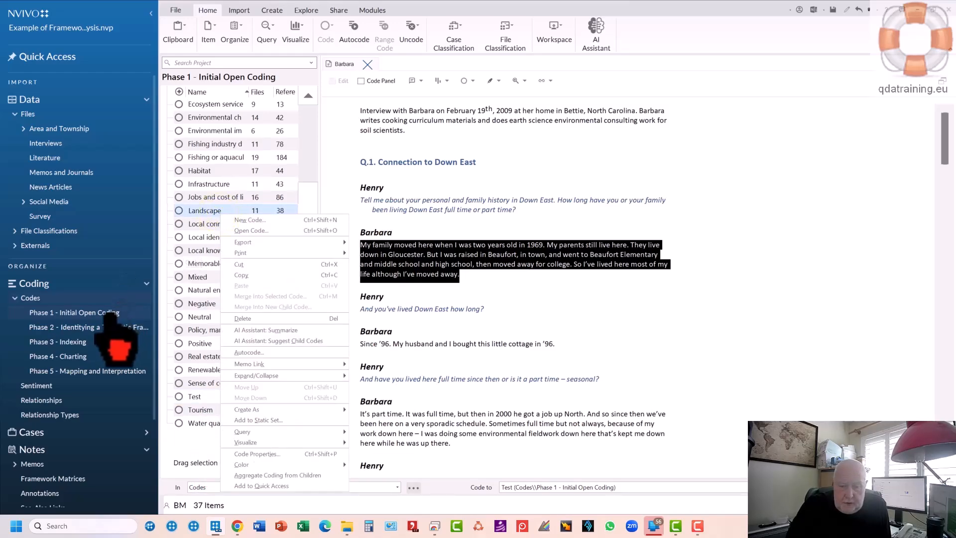
{"action": "left_click", "coordinate": [92, 305]}
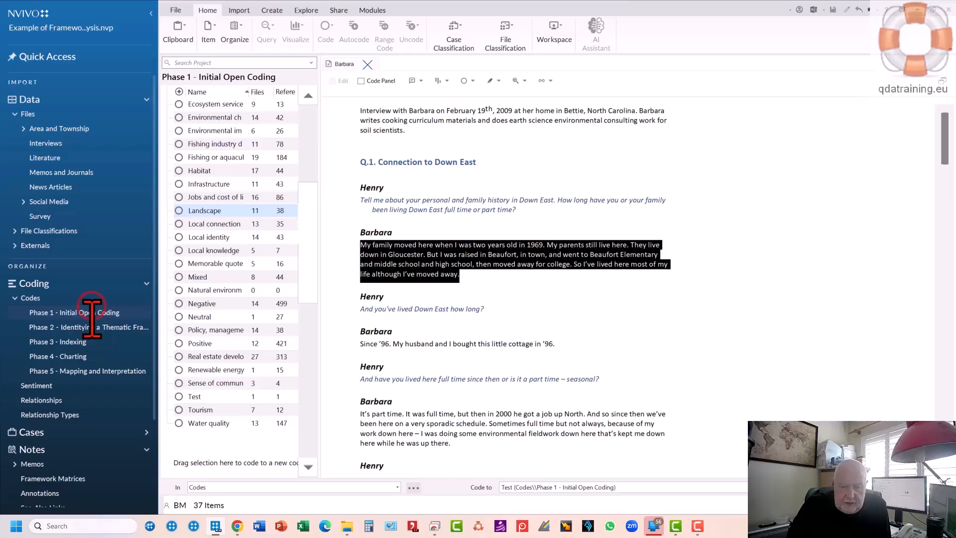
{"action": "left_click", "coordinate": [139, 356]}
{"action": "right_click", "coordinate": [113, 313]}
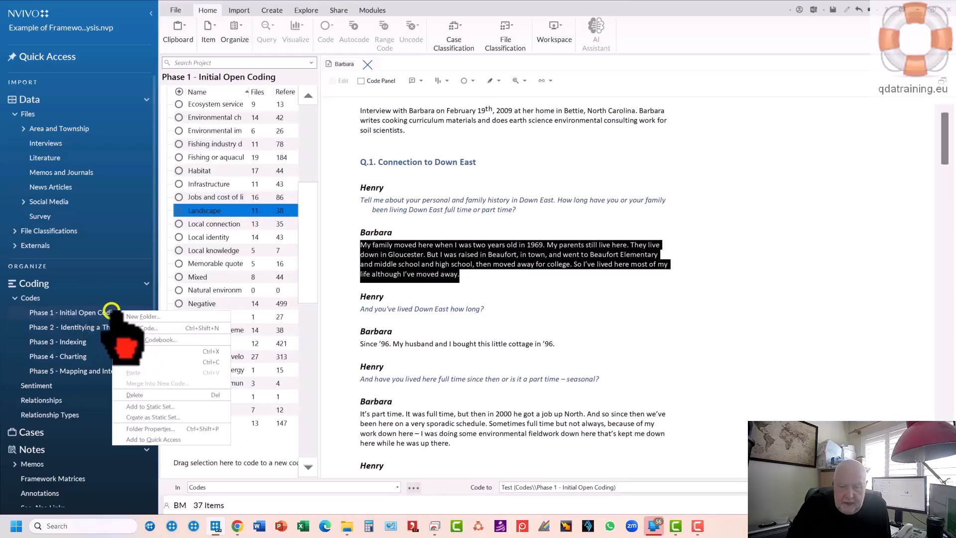
{"action": "left_click", "coordinate": [176, 339]}
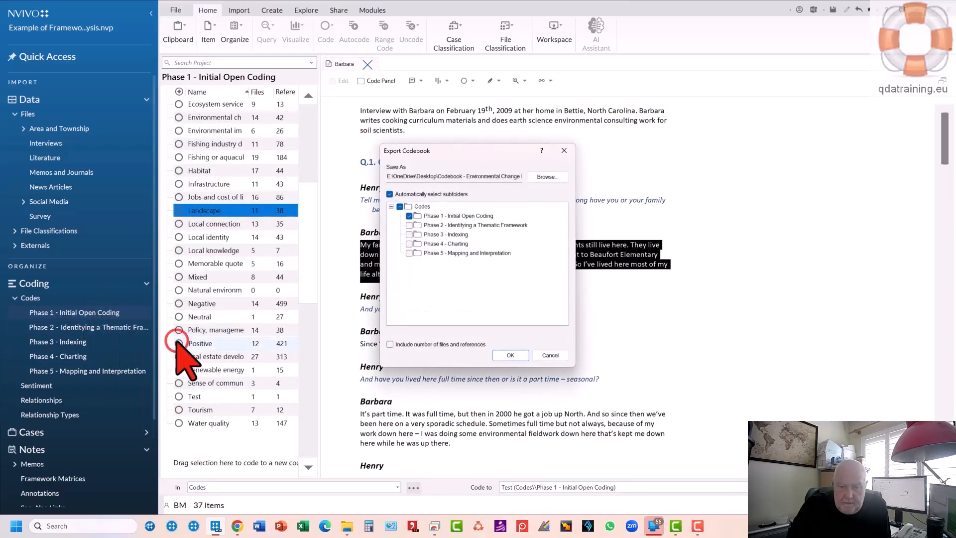
{"action": "left_click", "coordinate": [511, 355]}
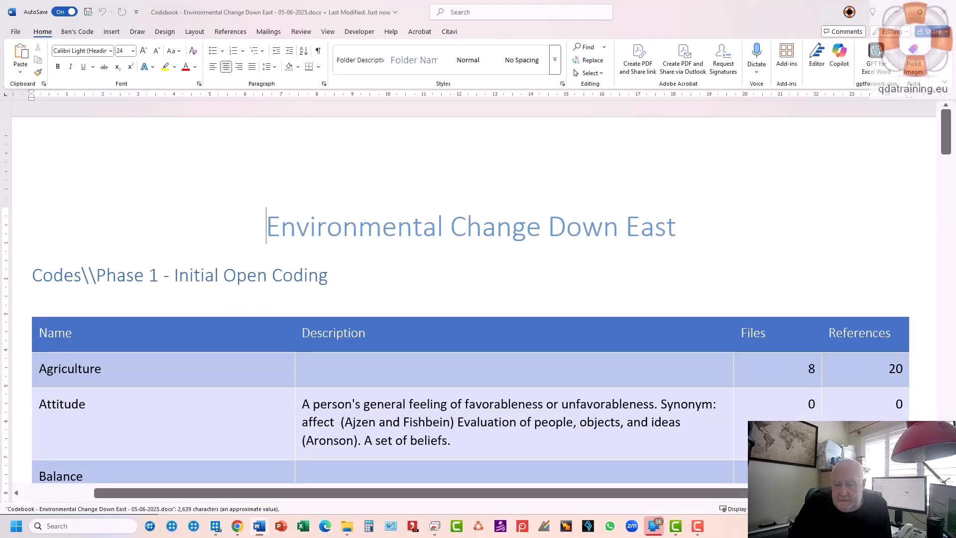
Review the code names, descriptions, files and references in the exported Word codebook and close it
{"action": "left_click", "coordinate": [413, 327]}
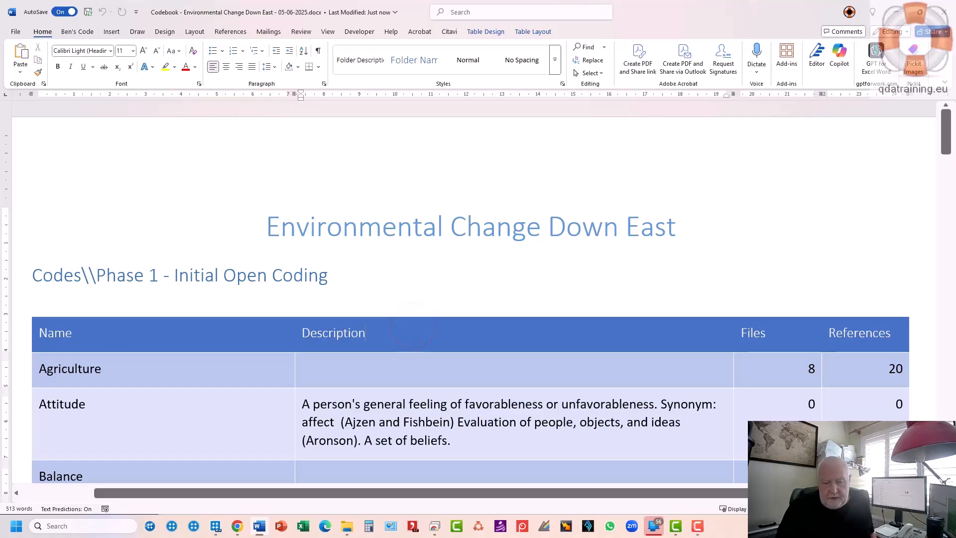
{"action": "scroll", "coordinate": [397, 334], "scroll_direction": "down", "scroll_amount": 3}
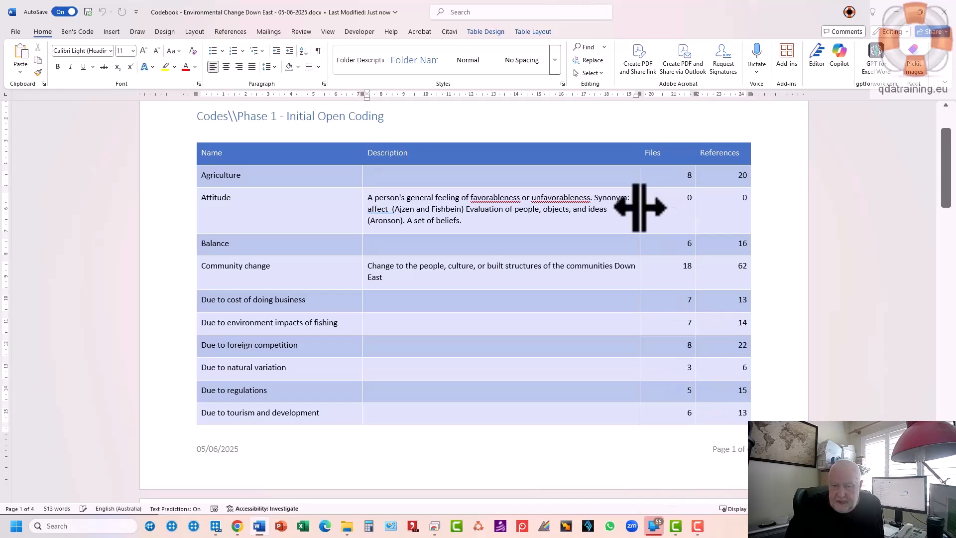
{"action": "left_click", "coordinate": [944, 10]}
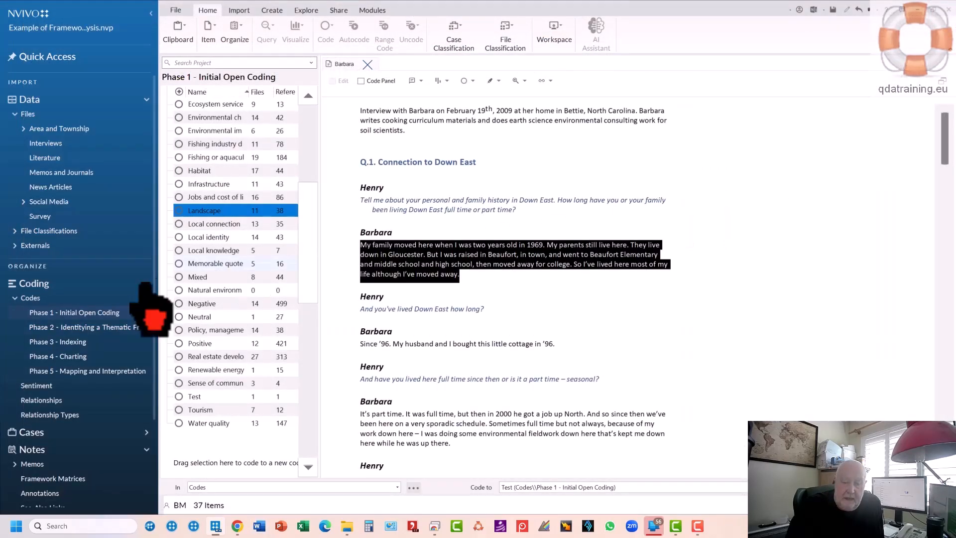
Show the Phase 2 thematic framework codes, close the interview transcript and expand the Economy code
{"action": "left_click", "coordinate": [95, 327]}
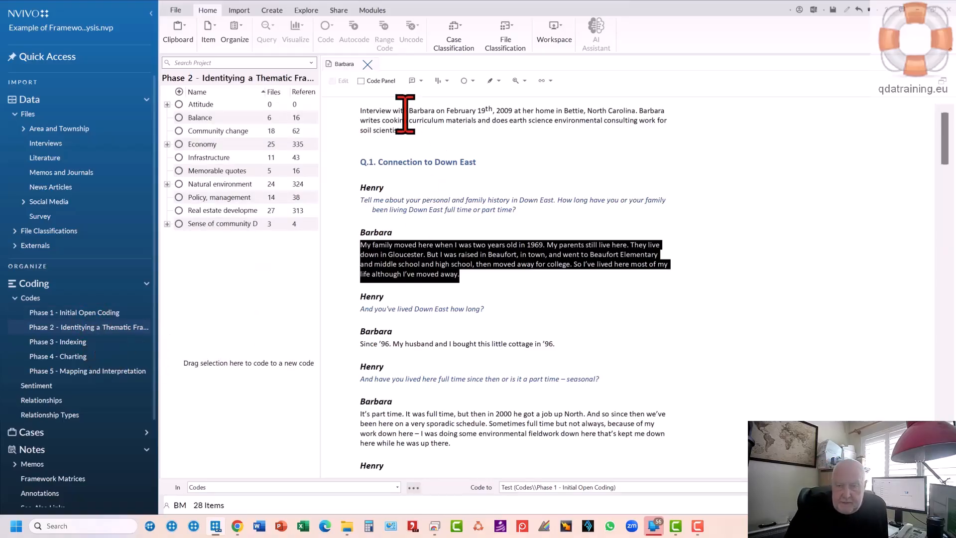
{"action": "left_click", "coordinate": [367, 64]}
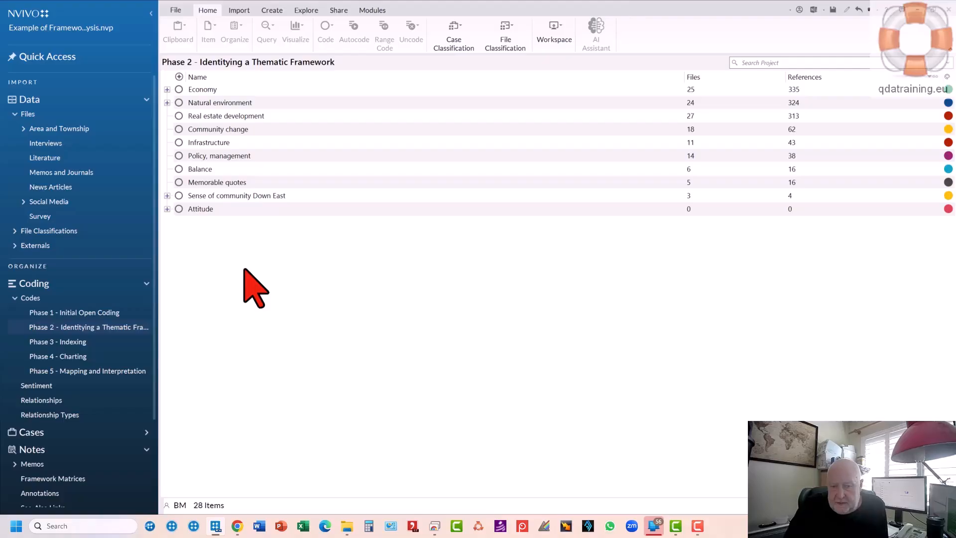
{"action": "left_click", "coordinate": [167, 89]}
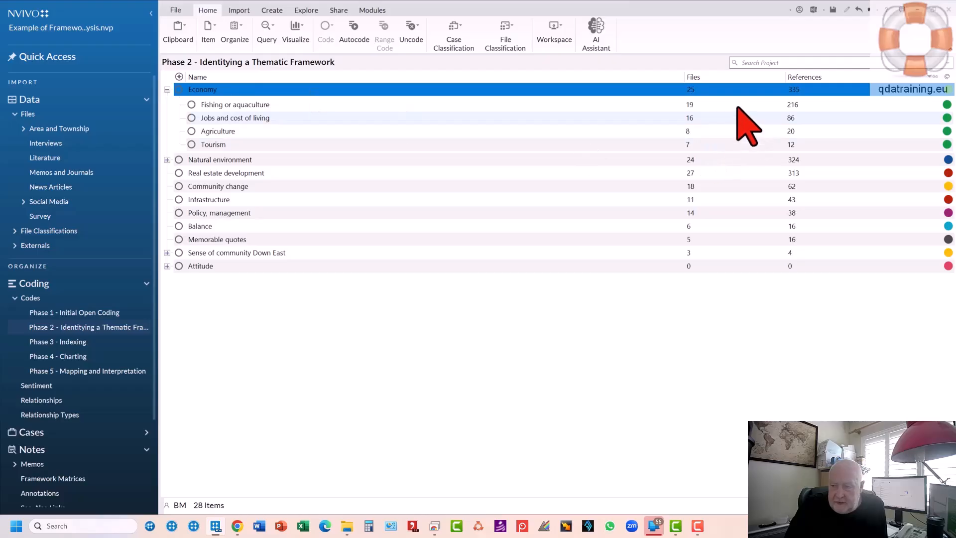
Check the Aggregate Coding from Children option on Economy and Fishing or aquaculture, and select the Community change code
{"action": "right_click", "coordinate": [376, 88]}
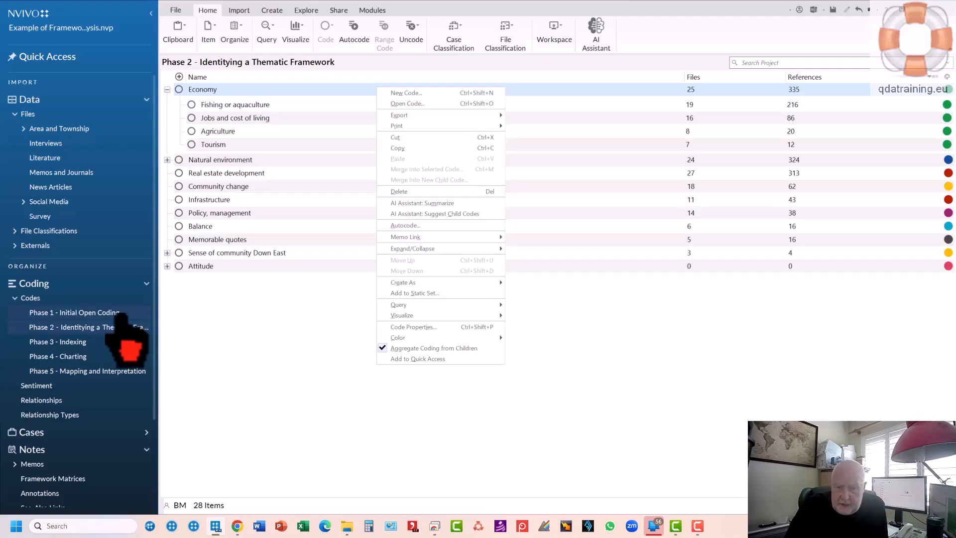
{"action": "left_click", "coordinate": [285, 106]}
{"action": "right_click", "coordinate": [284, 104]}
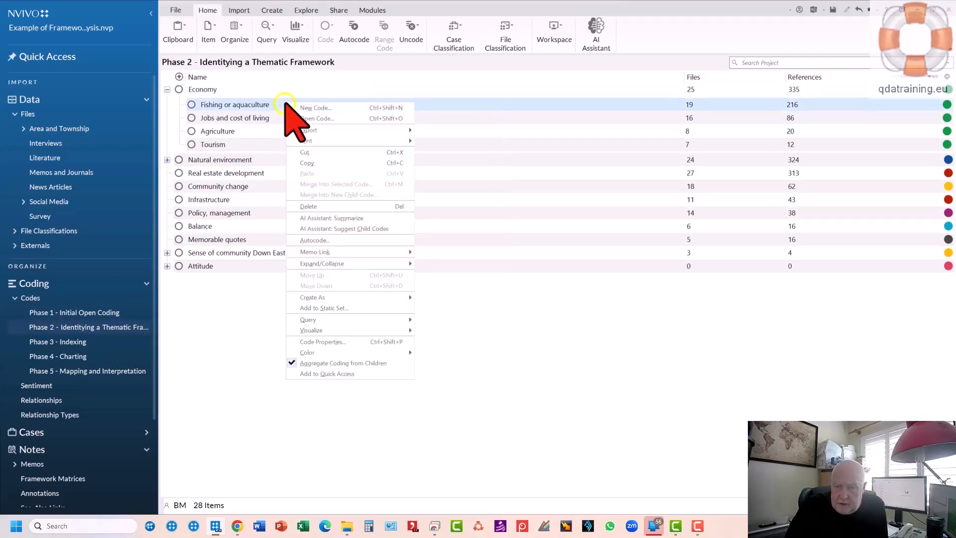
{"action": "left_click", "coordinate": [179, 88]}
{"action": "right_click", "coordinate": [179, 88]}
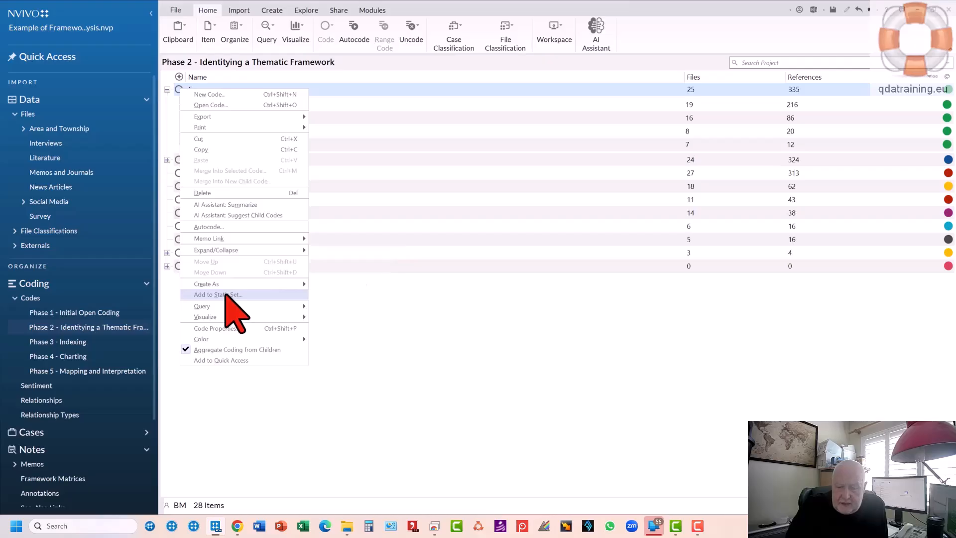
{"action": "left_click", "coordinate": [515, 385]}
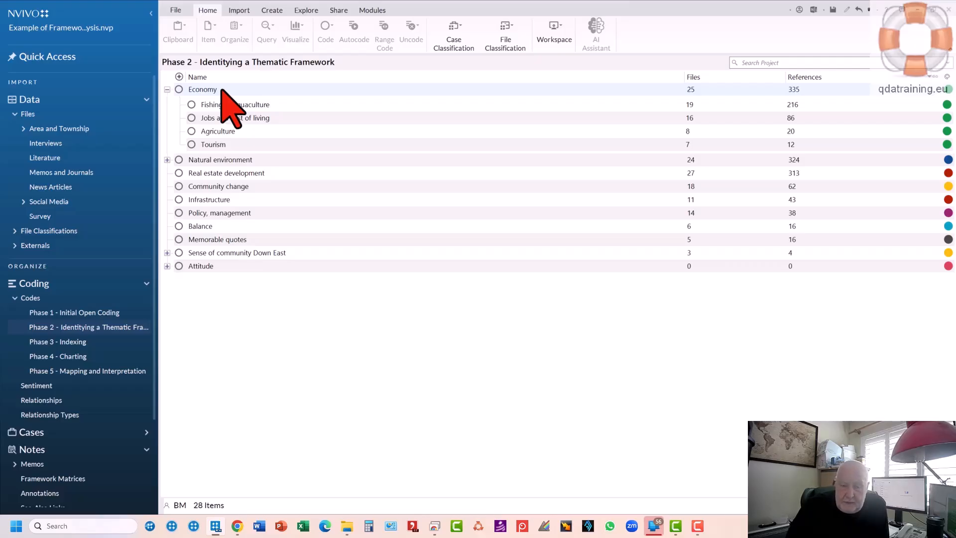
{"action": "left_click", "coordinate": [220, 187]}
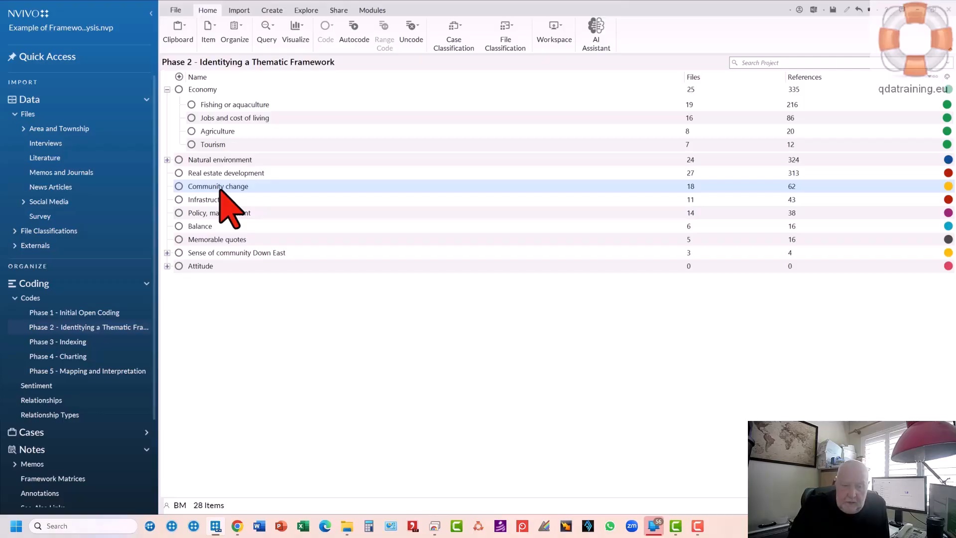
View Phase 3 - Indexing with the child codes of Fishing industry decline expanded, and open Phase 4 - Charting
{"action": "left_click", "coordinate": [79, 342]}
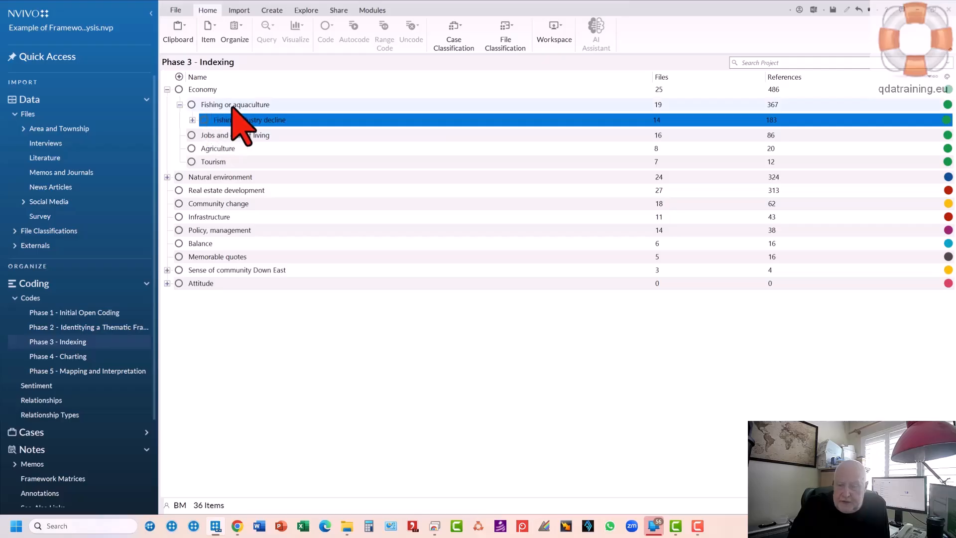
{"action": "left_click", "coordinate": [193, 120]}
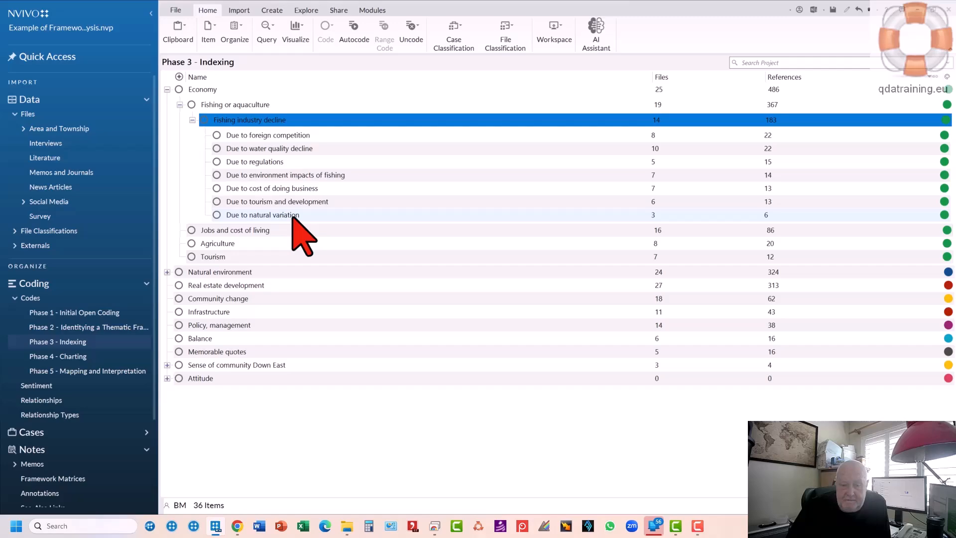
{"action": "left_click", "coordinate": [84, 356]}
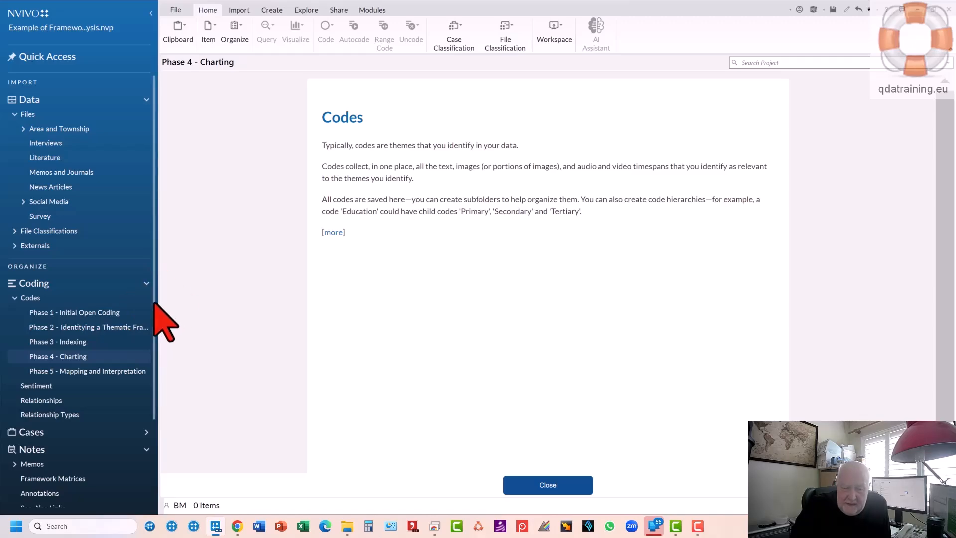
Start a new framework matrix named Indexing in the Framework Matrices folder under Notes
{"action": "scroll", "coordinate": [160, 330], "scroll_direction": "down", "scroll_amount": 2}
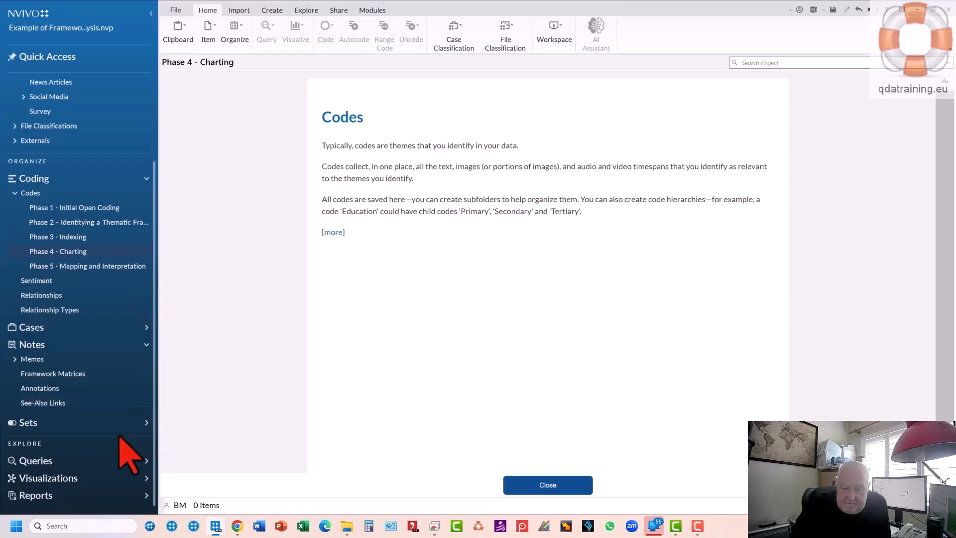
{"action": "left_click", "coordinate": [81, 373]}
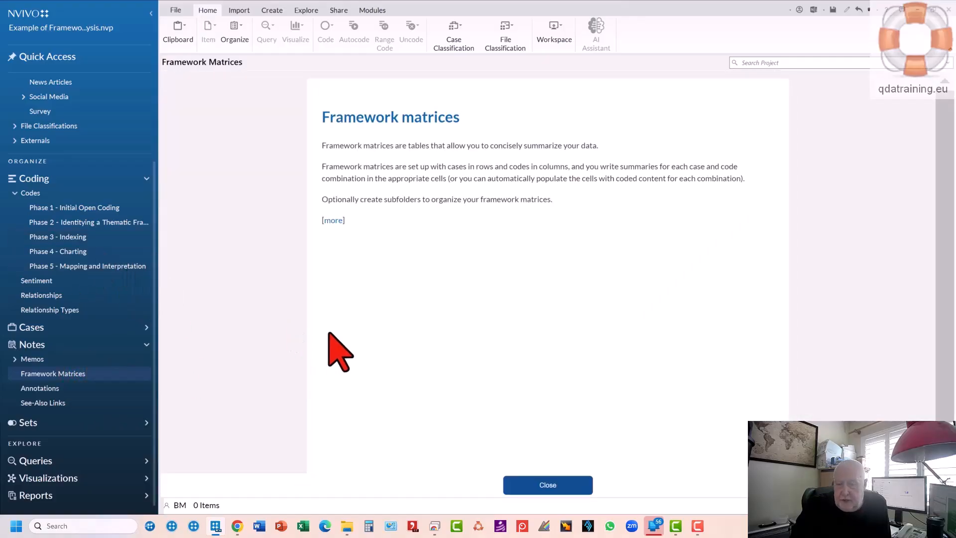
{"action": "left_click", "coordinate": [555, 484]}
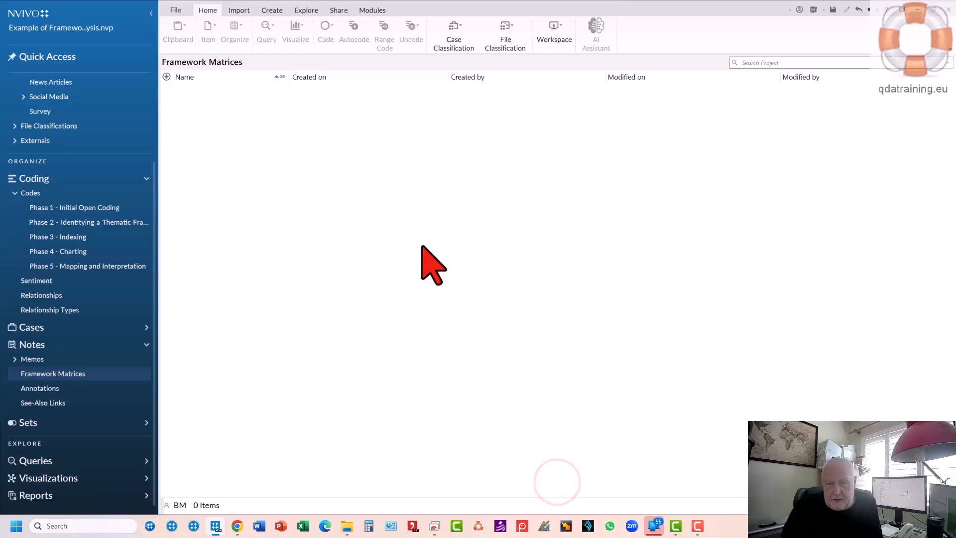
{"action": "right_click", "coordinate": [341, 142]}
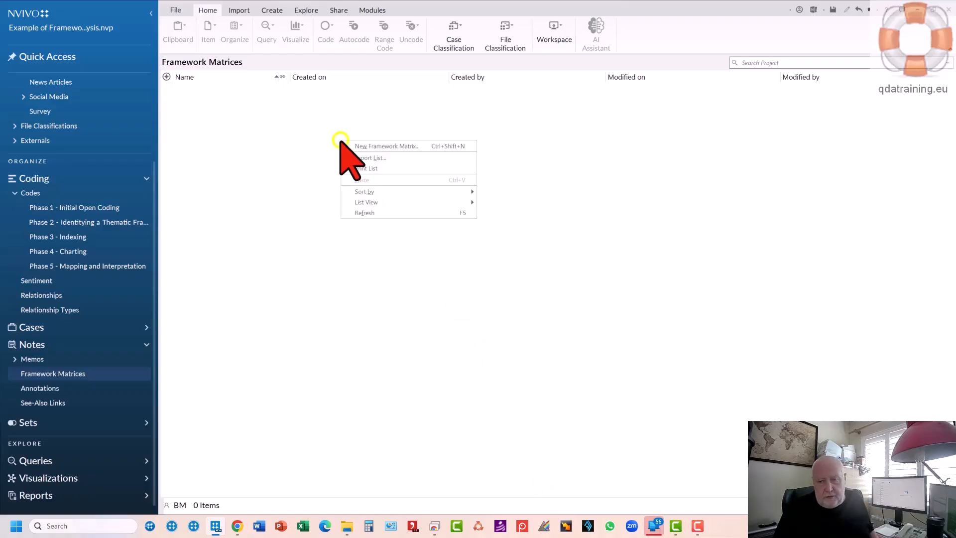
{"action": "left_click", "coordinate": [398, 146]}
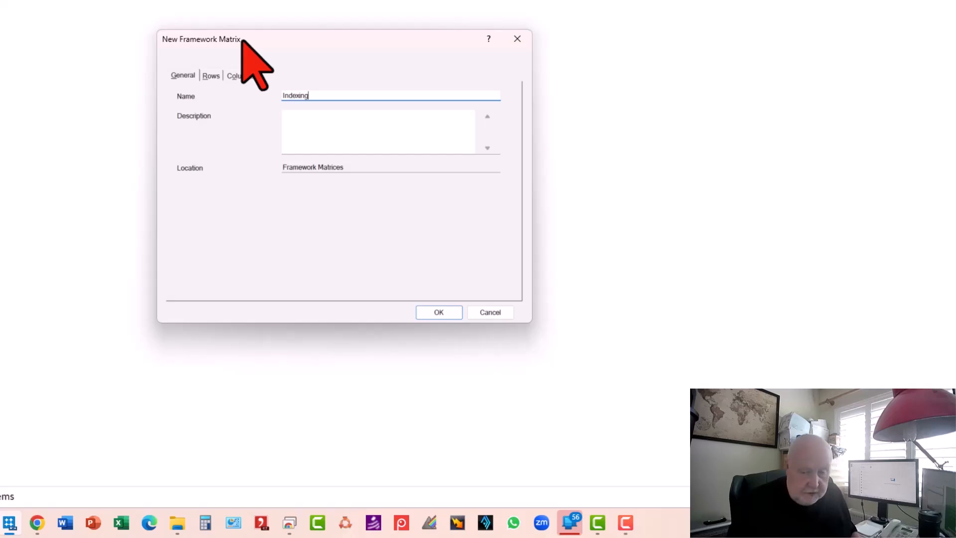
Set the matrix rows to the first five cases under Interview Participants in the People folder
{"action": "left_click", "coordinate": [211, 76]}
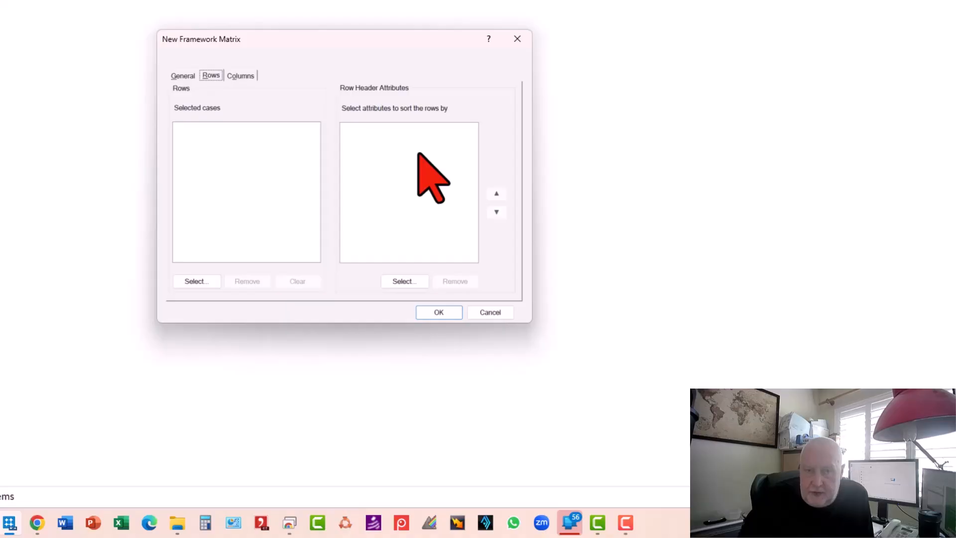
{"action": "left_click", "coordinate": [195, 279]}
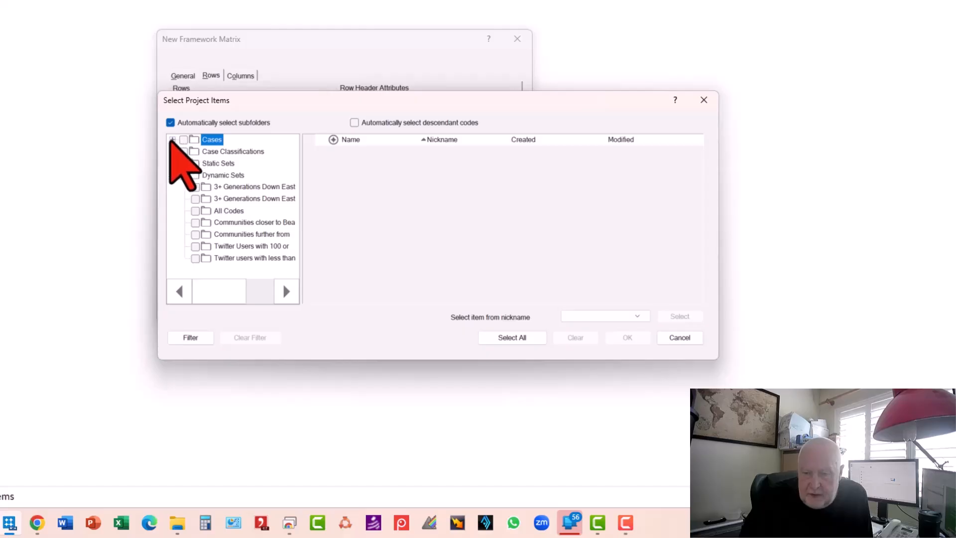
{"action": "left_click", "coordinate": [172, 140]}
{"action": "left_click", "coordinate": [225, 151]}
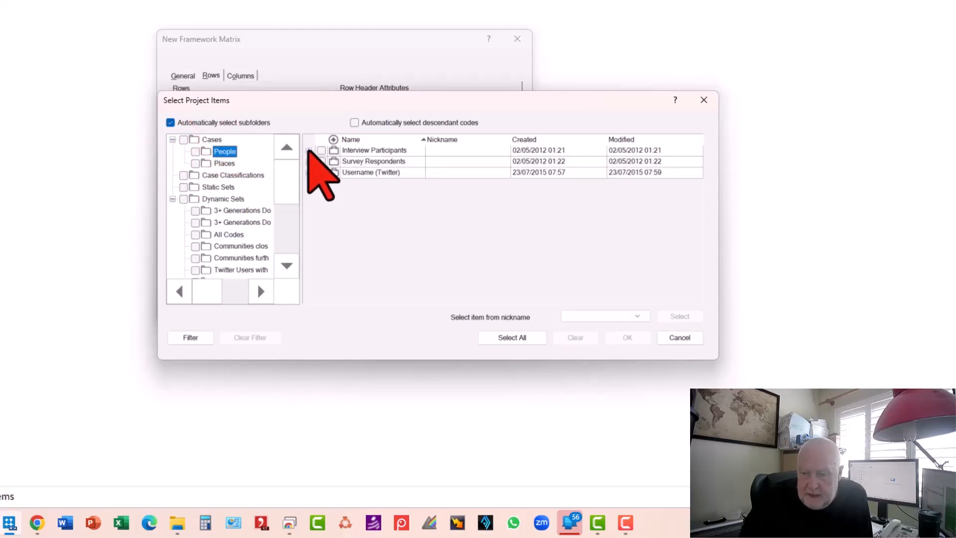
{"action": "left_click", "coordinate": [308, 150]}
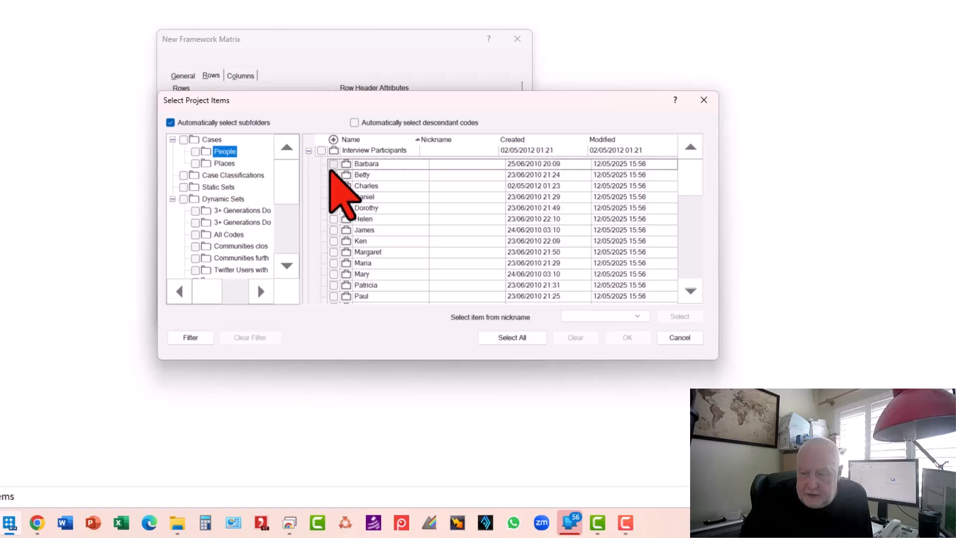
{"action": "left_click", "coordinate": [333, 164]}
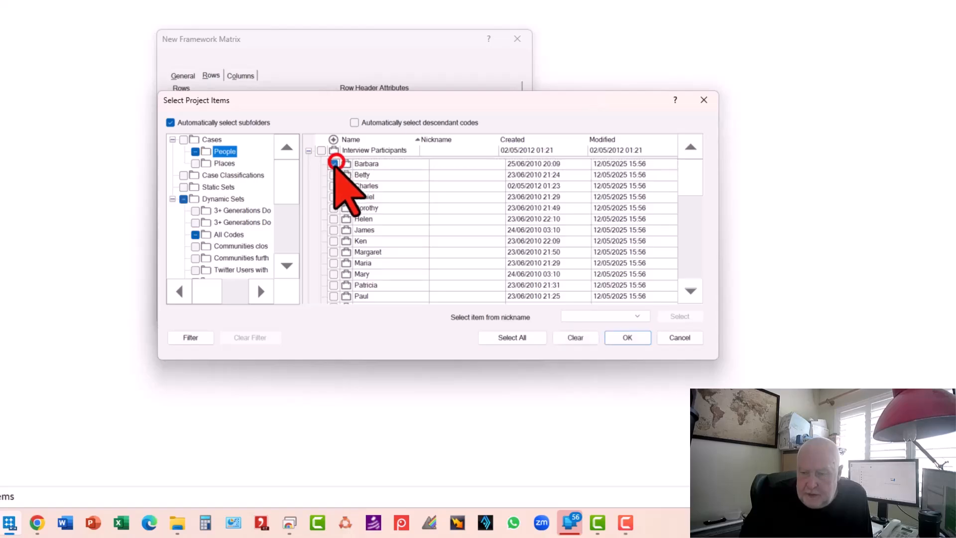
{"action": "left_click", "coordinate": [333, 175]}
{"action": "left_click", "coordinate": [333, 186]}
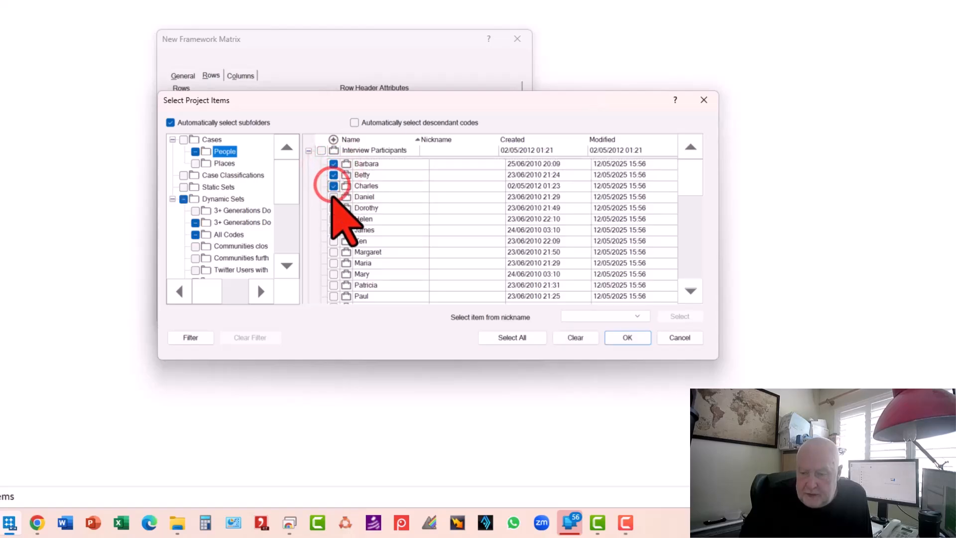
{"action": "left_click", "coordinate": [333, 197]}
{"action": "left_click", "coordinate": [333, 207]}
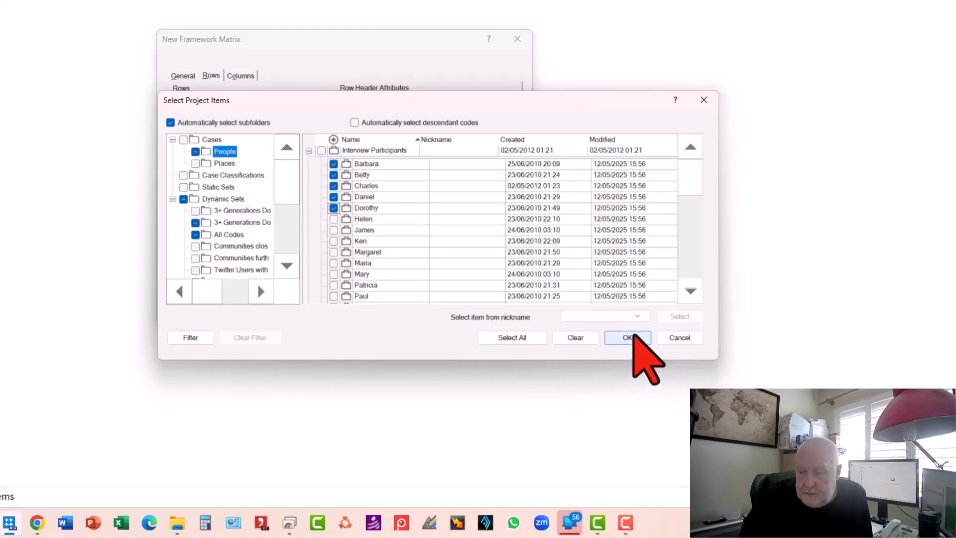
{"action": "left_click", "coordinate": [630, 339]}
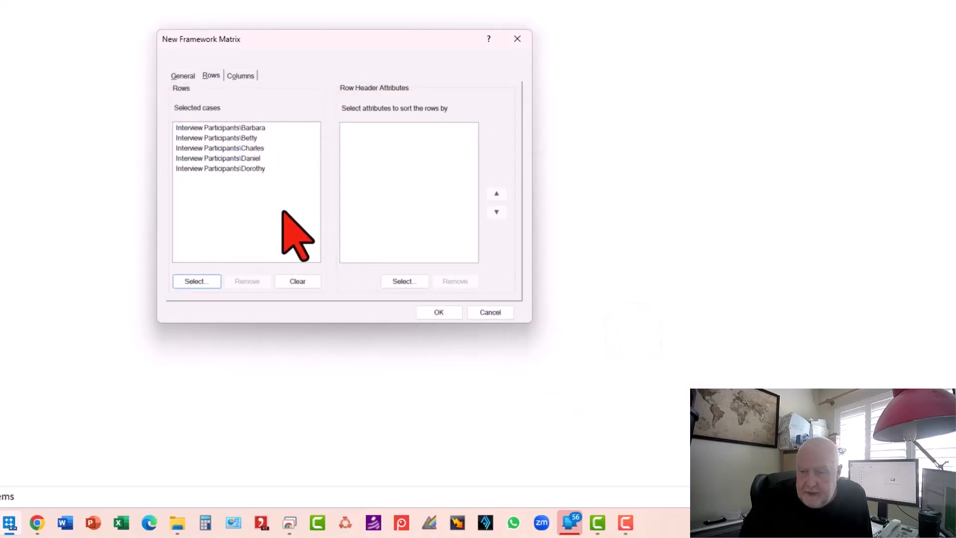
Choose the Person attributes Gender, Age Group, Township and Community as row header attributes for sorting the rows
{"action": "left_click", "coordinate": [403, 281]}
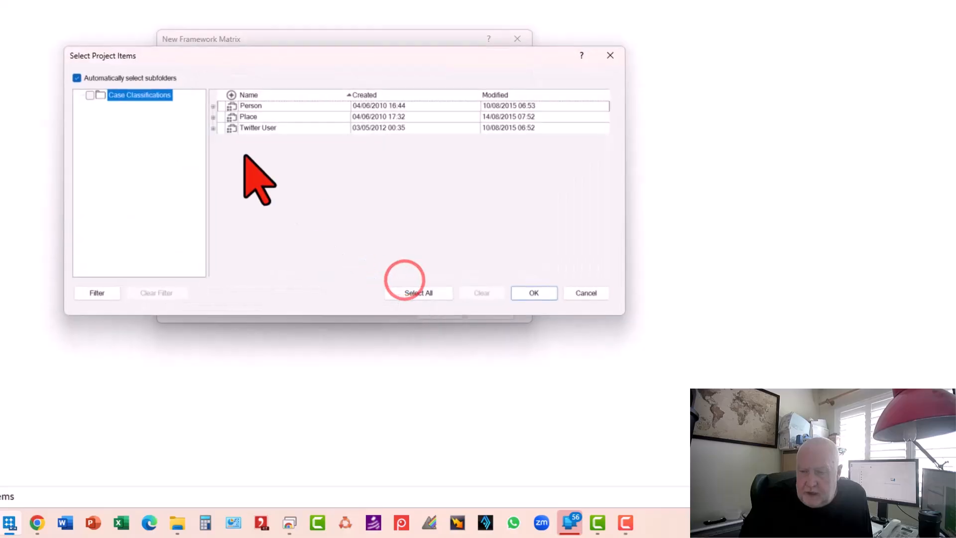
{"action": "left_click", "coordinate": [213, 106]}
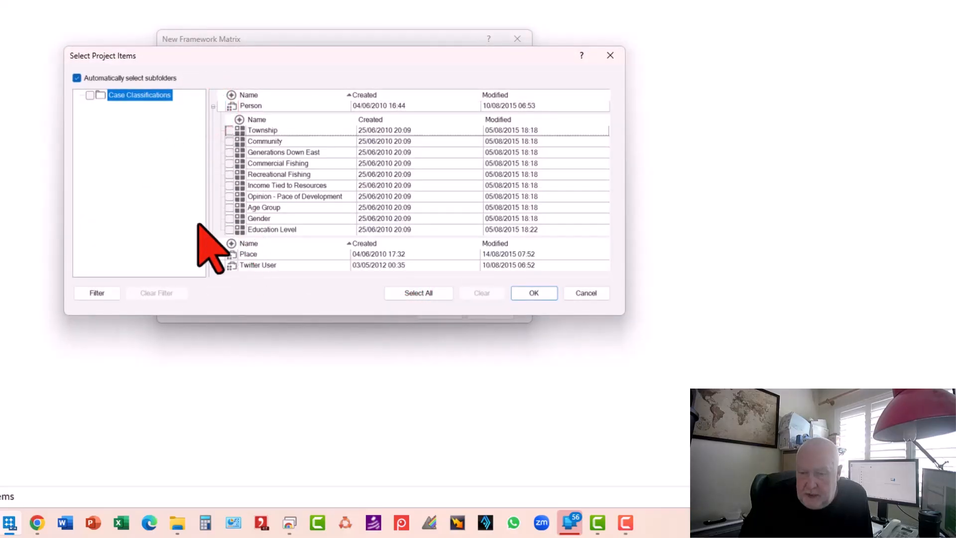
{"action": "left_click", "coordinate": [230, 218]}
{"action": "left_click", "coordinate": [229, 207]}
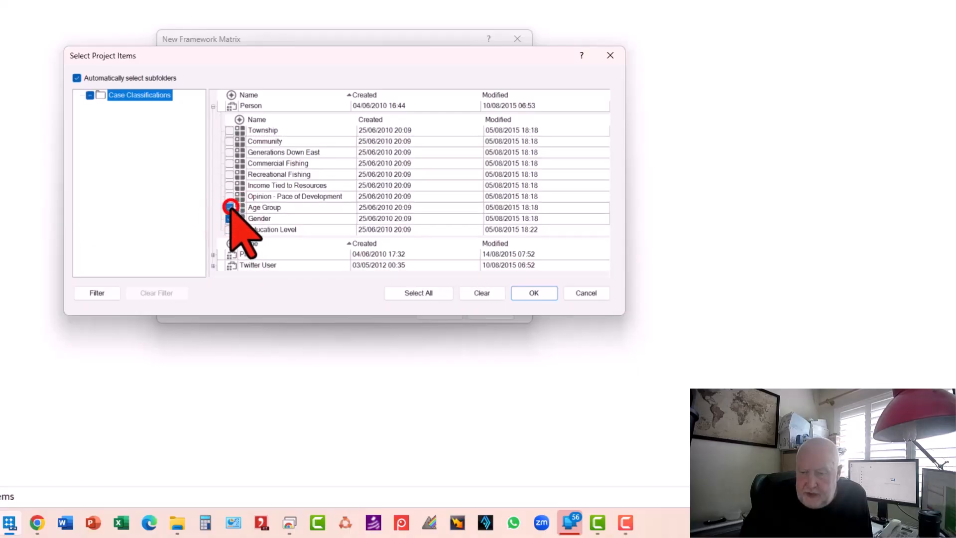
{"action": "left_click", "coordinate": [230, 129]}
{"action": "left_click", "coordinate": [229, 141]}
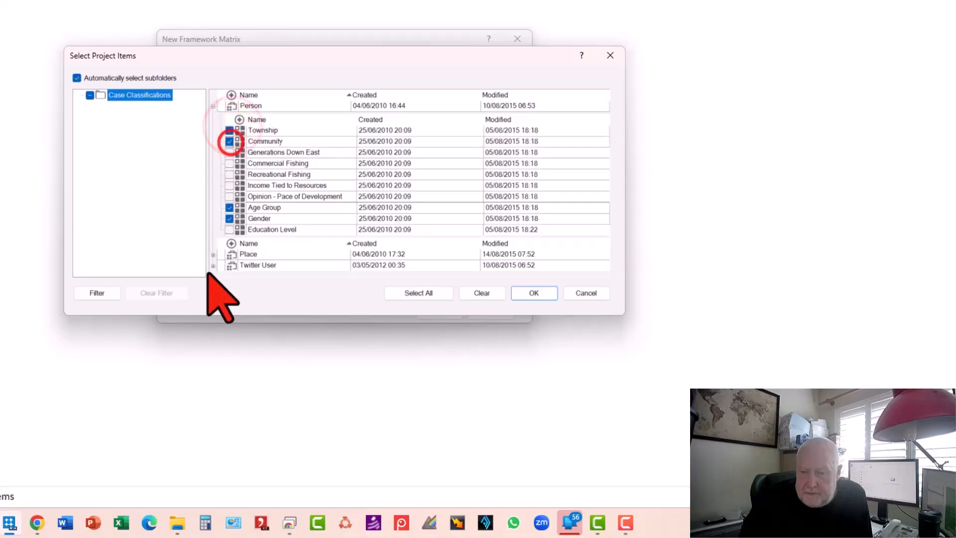
Try to include Income Tied to Resources as a fifth row header attribute
{"action": "left_click", "coordinate": [229, 185]}
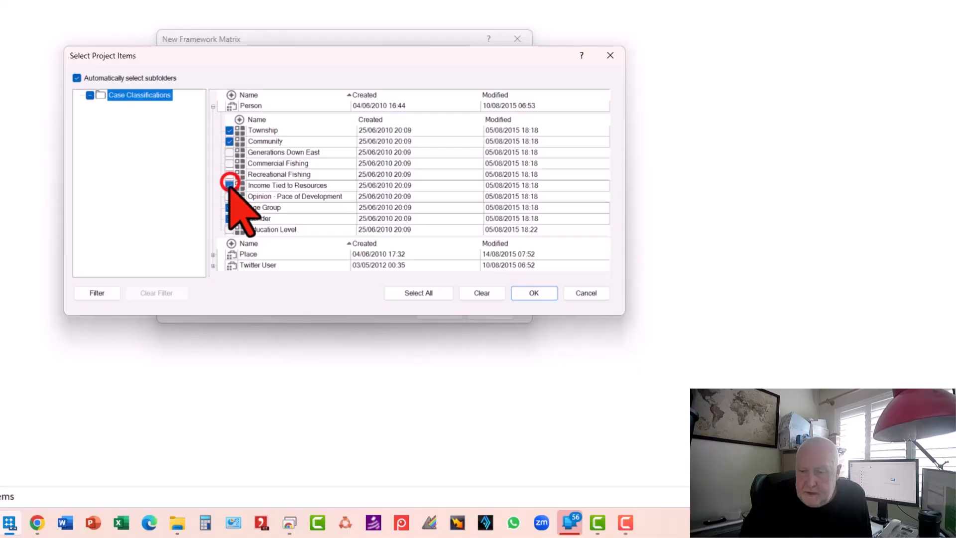
{"action": "left_click", "coordinate": [546, 289]}
{"action": "left_click", "coordinate": [413, 230]}
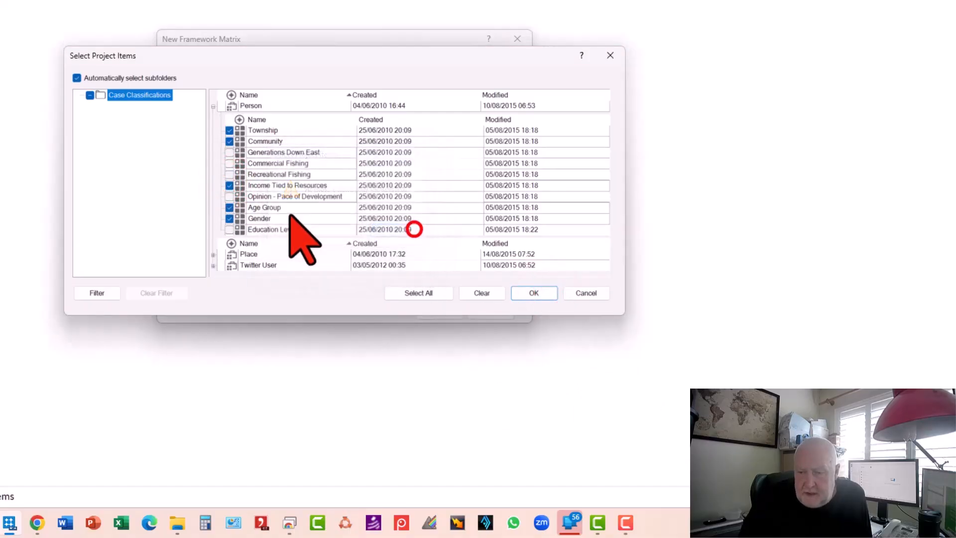
{"action": "left_click", "coordinate": [229, 185]}
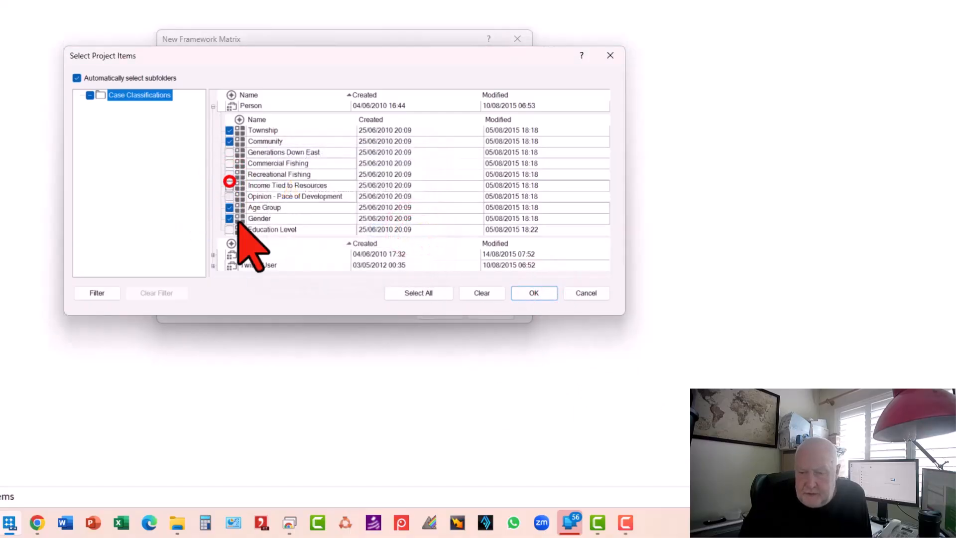
Keep the four row attributes and create the matrix with Economy and its child codes Agriculture, Fishing or aquaculture, Jobs and cost of living, and Tourism as columns
{"action": "left_click", "coordinate": [539, 290]}
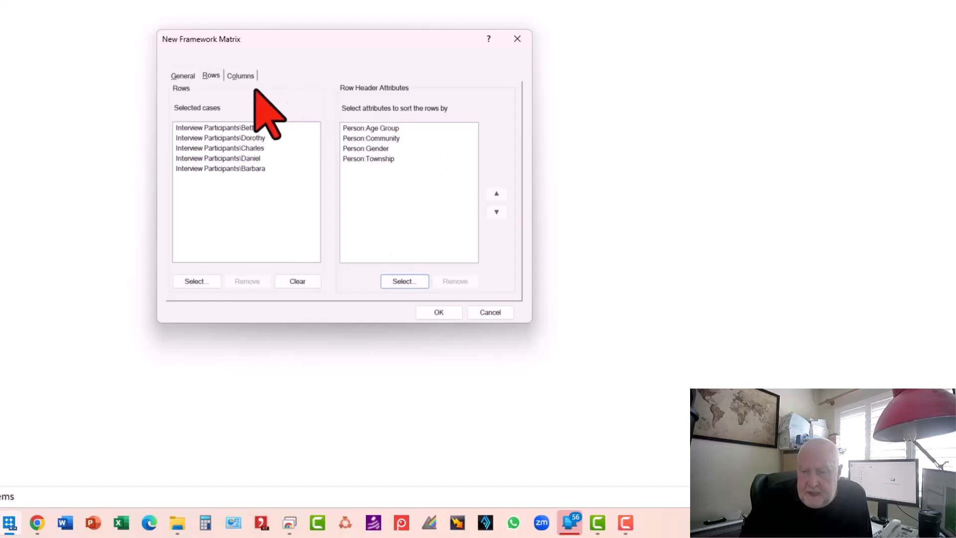
{"action": "left_click", "coordinate": [243, 76]}
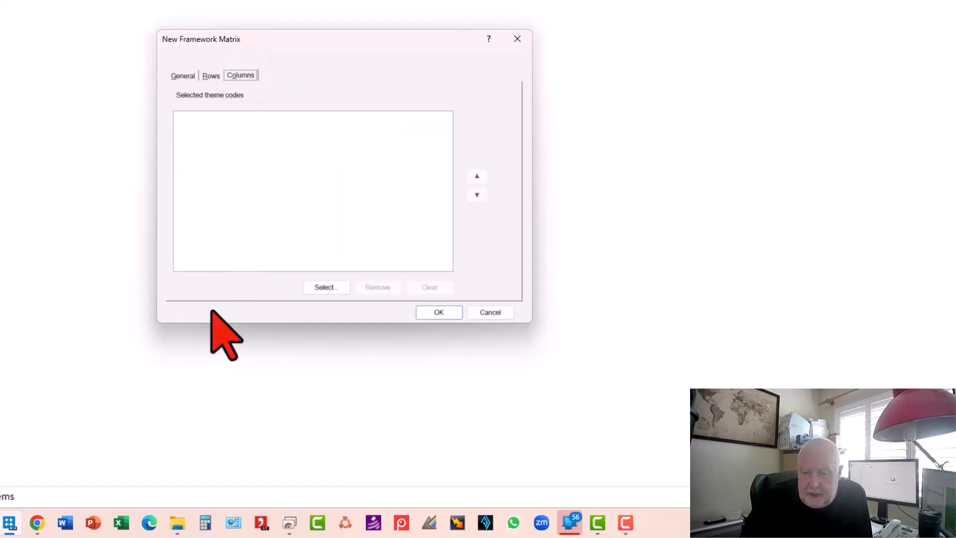
{"action": "left_click", "coordinate": [317, 288]}
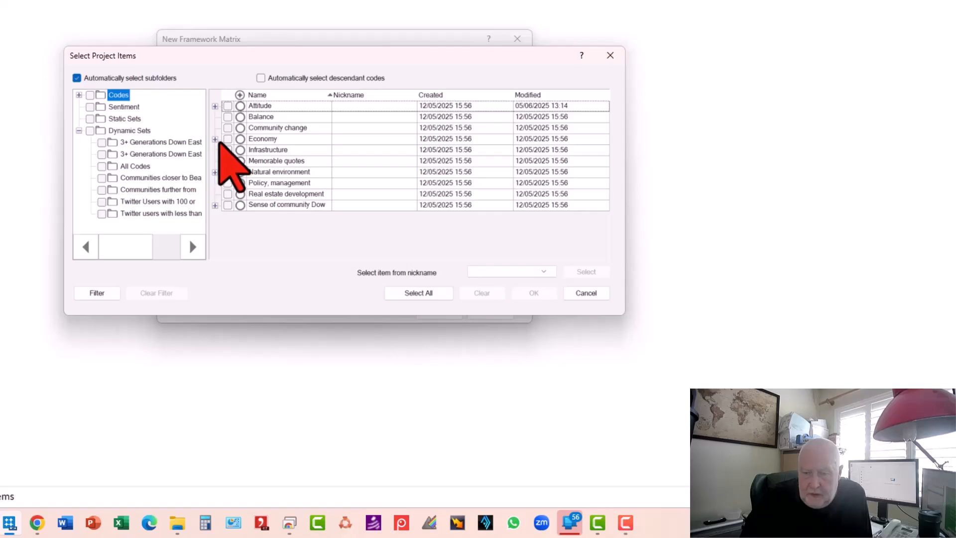
{"action": "left_click", "coordinate": [215, 139]}
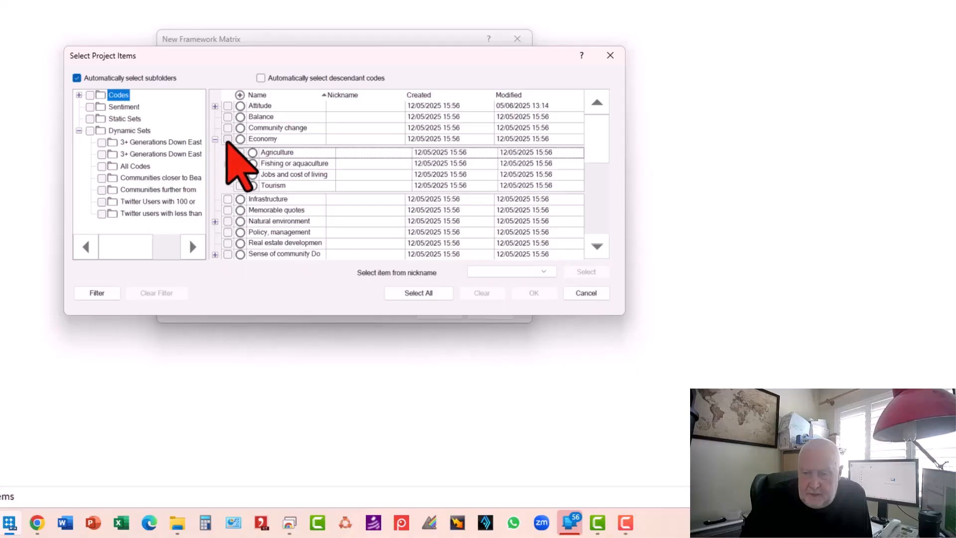
{"action": "left_click", "coordinate": [228, 140]}
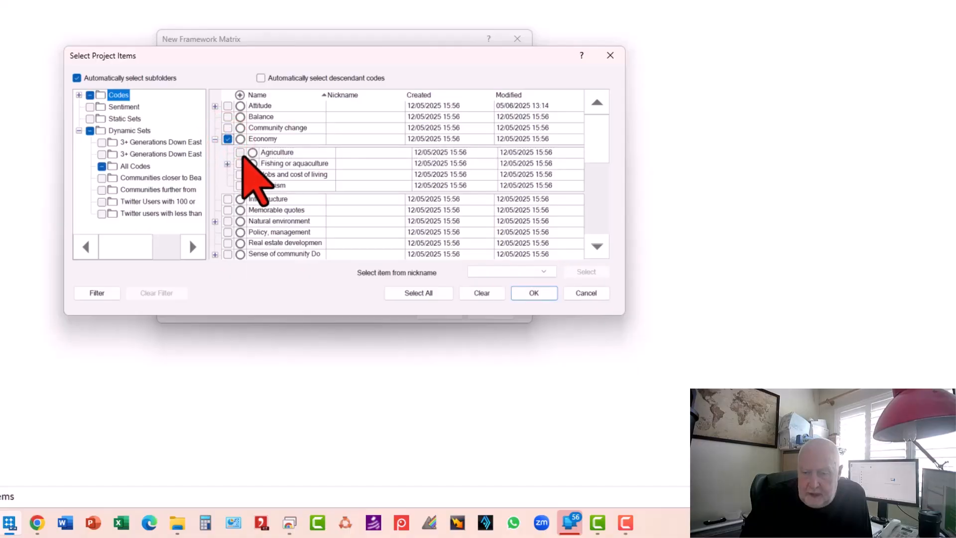
{"action": "left_click", "coordinate": [240, 153]}
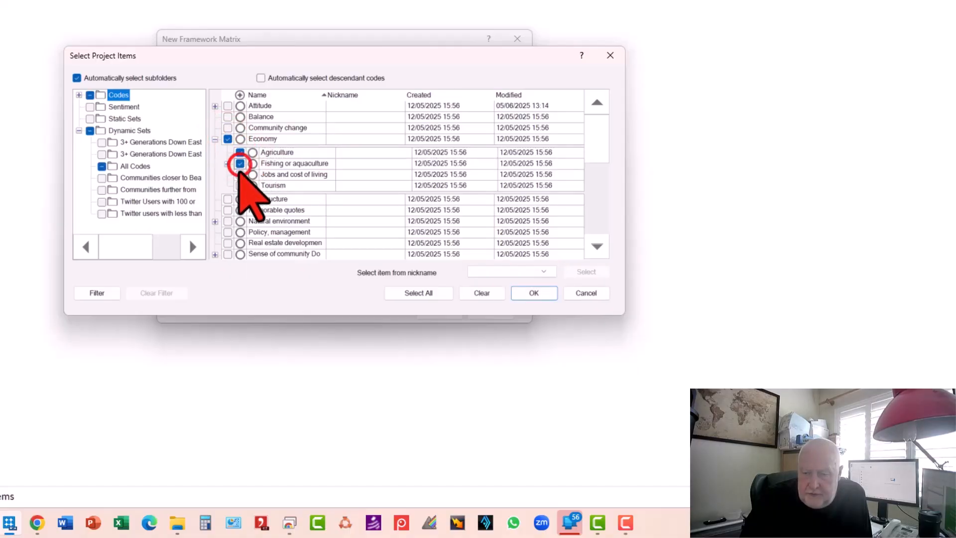
{"action": "left_click", "coordinate": [240, 163]}
{"action": "left_click", "coordinate": [240, 174]}
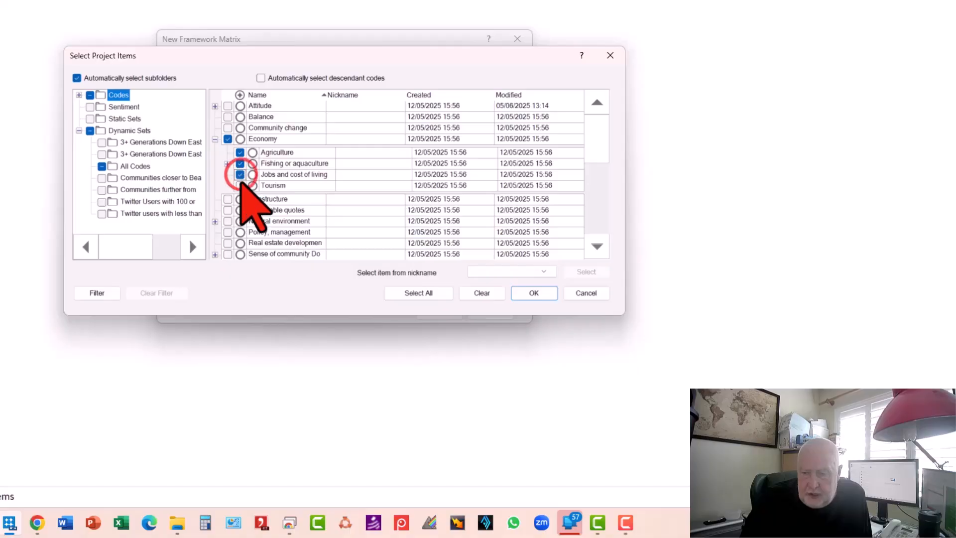
{"action": "left_click", "coordinate": [240, 186]}
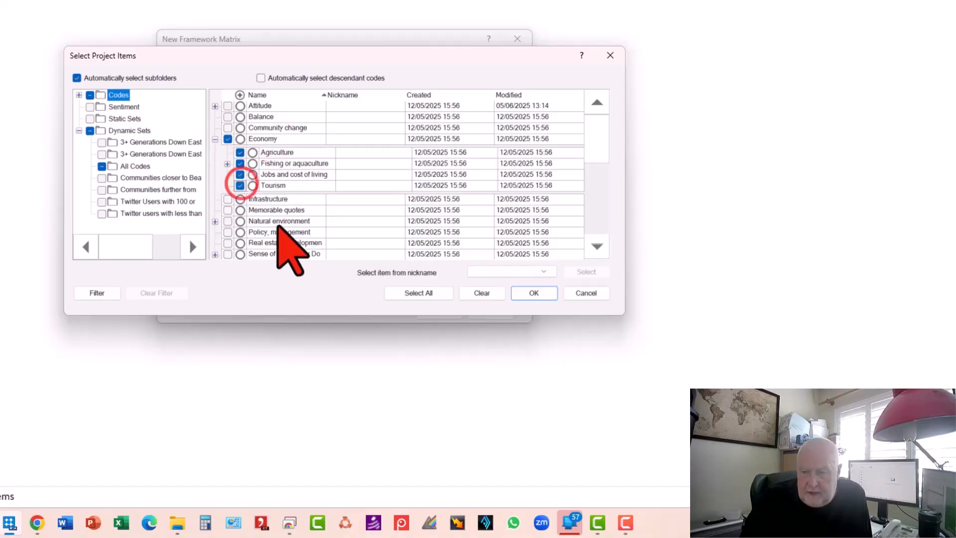
{"action": "left_click", "coordinate": [536, 291]}
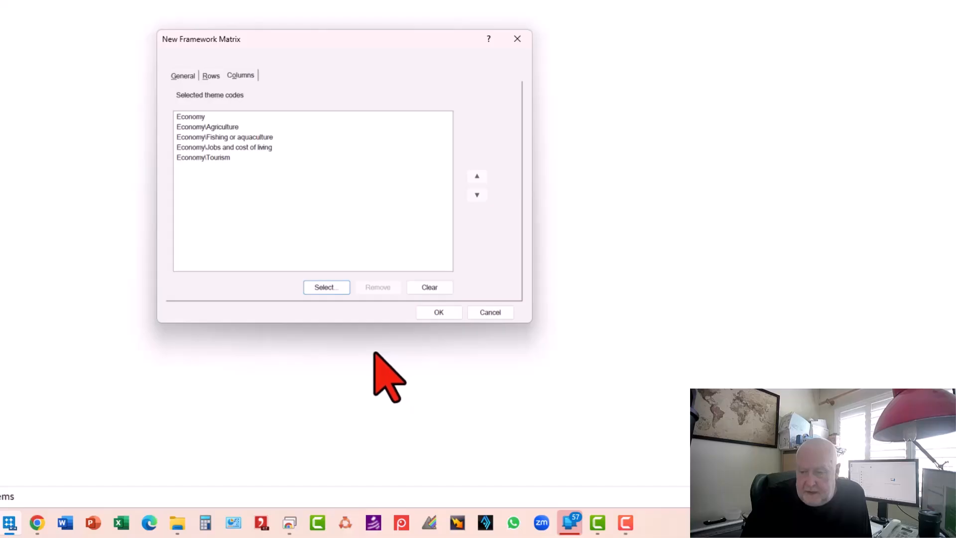
{"action": "left_click", "coordinate": [444, 310]}
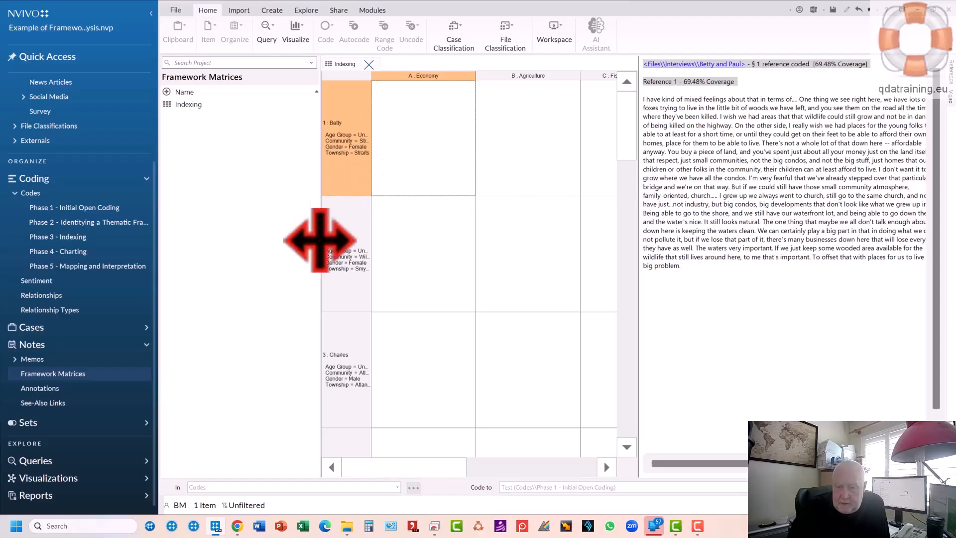
Switch the matrix's associated view to Cell Coding and show the coded content for the first case's Economy cell
{"action": "left_click", "coordinate": [373, 73]}
{"action": "left_click", "coordinate": [584, 165]}
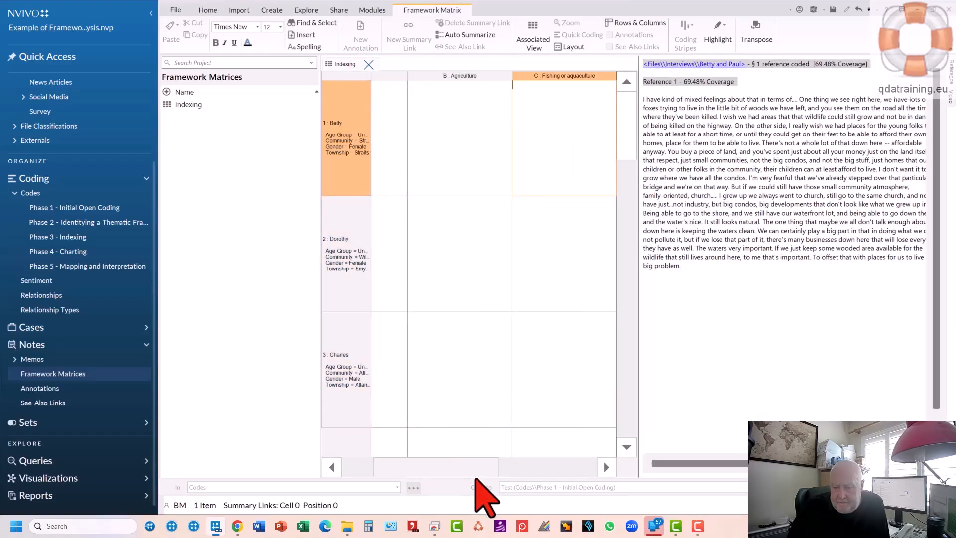
{"action": "left_click_drag", "start_coordinate": [462, 460], "coordinate": [331, 511]}
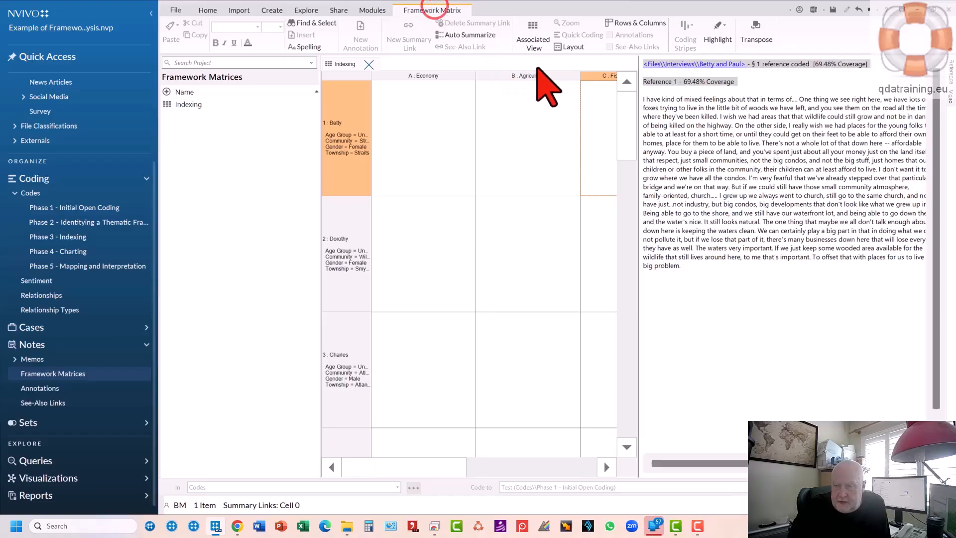
{"action": "left_click", "coordinate": [542, 40]}
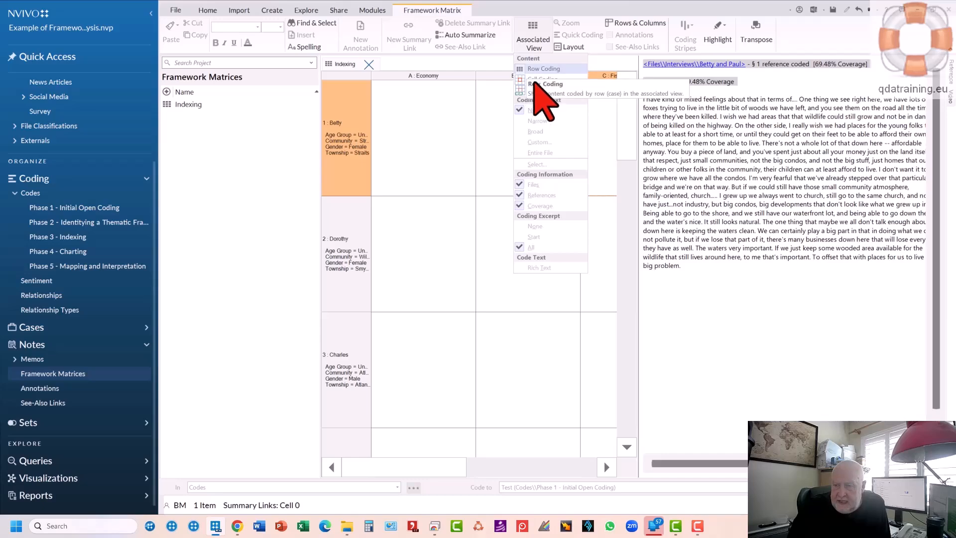
{"action": "left_click", "coordinate": [534, 73]}
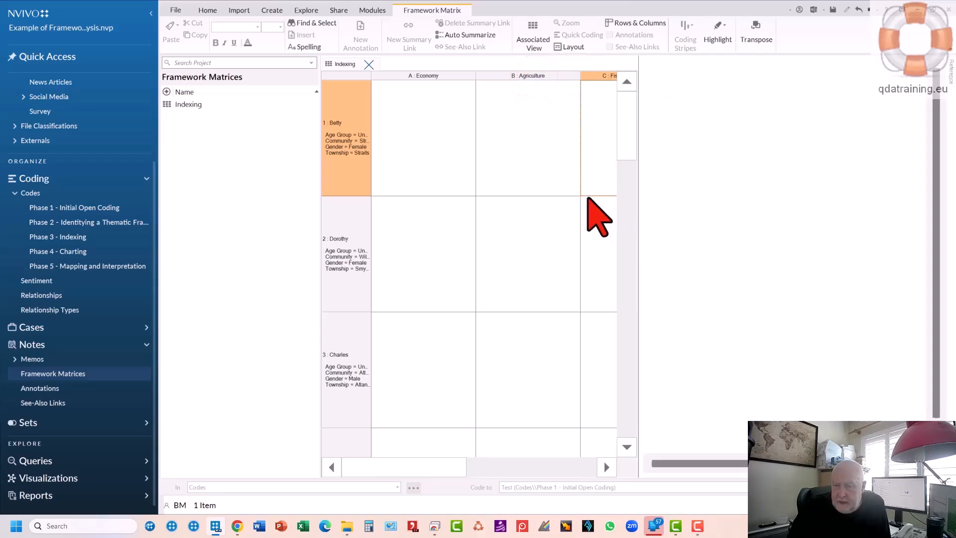
{"action": "left_click", "coordinate": [438, 124]}
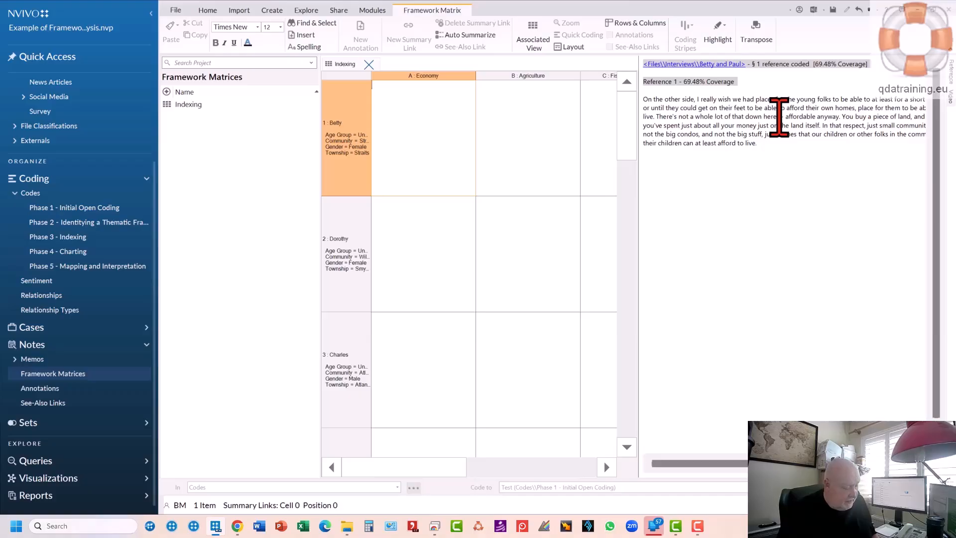
Enter "Write a summary here" in the first case's Economy cell
{"action": "type", "text": "Write a s"}
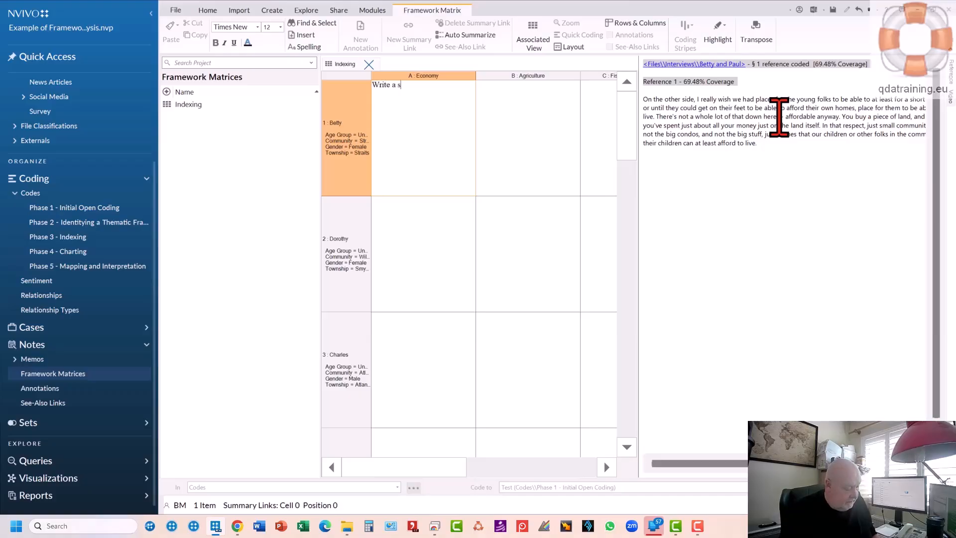
{"action": "type", "text": "ummary he"}
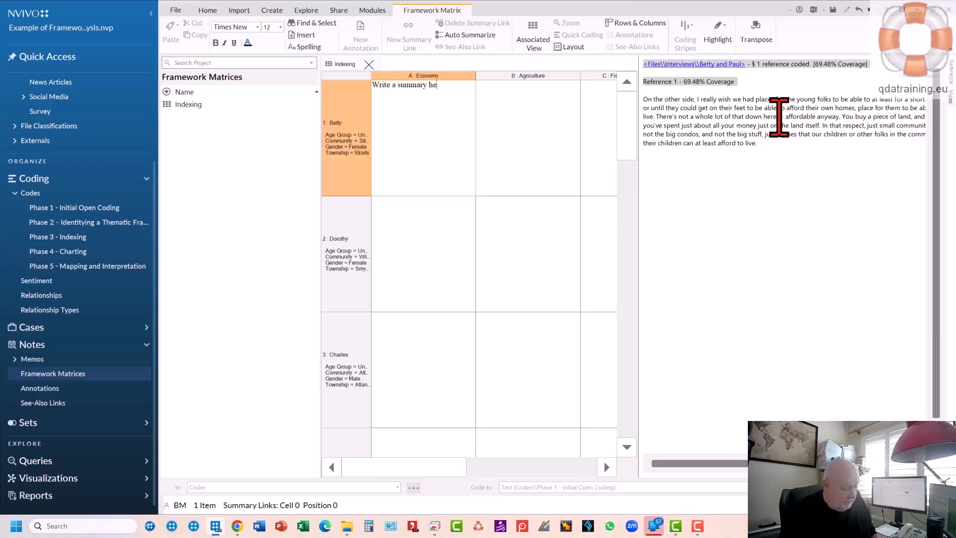
{"action": "type", "text": "re"}
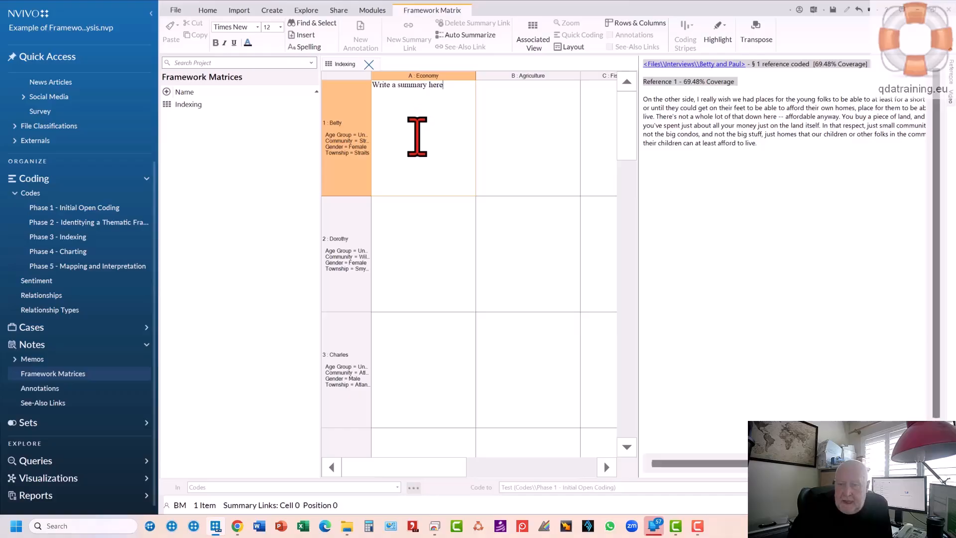
View the coded content behind the first case's Agriculture and Economy cells and the second case's Economy cell
{"action": "left_click", "coordinate": [500, 141]}
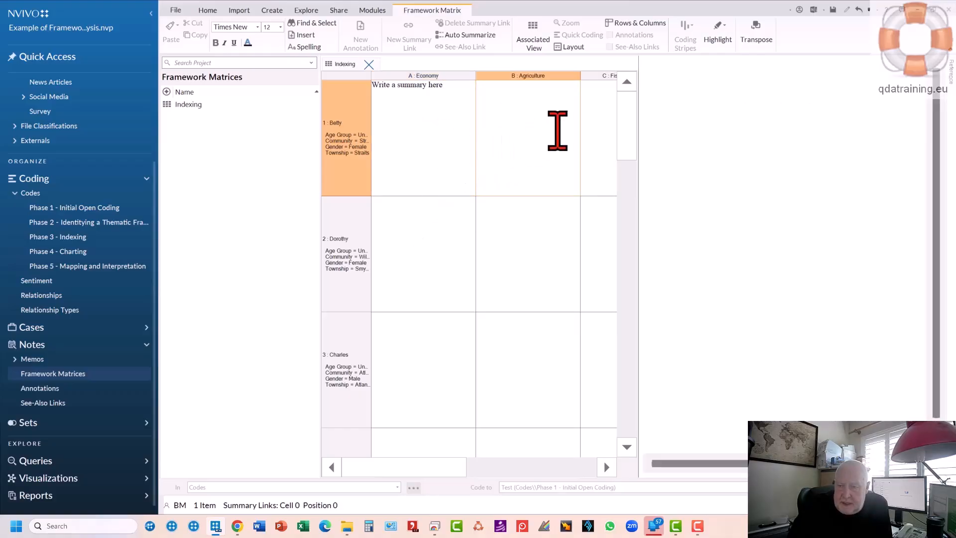
{"action": "left_click", "coordinate": [445, 139]}
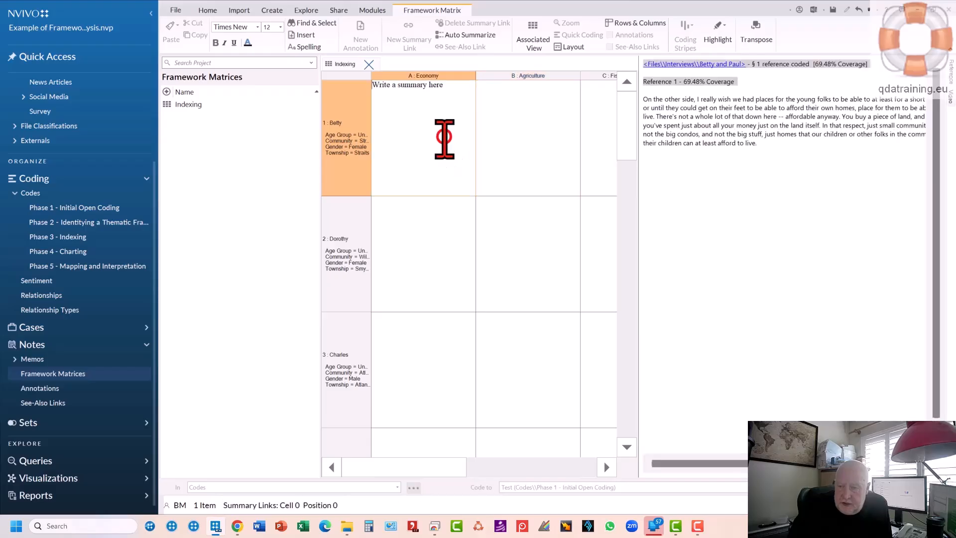
{"action": "left_click", "coordinate": [435, 235]}
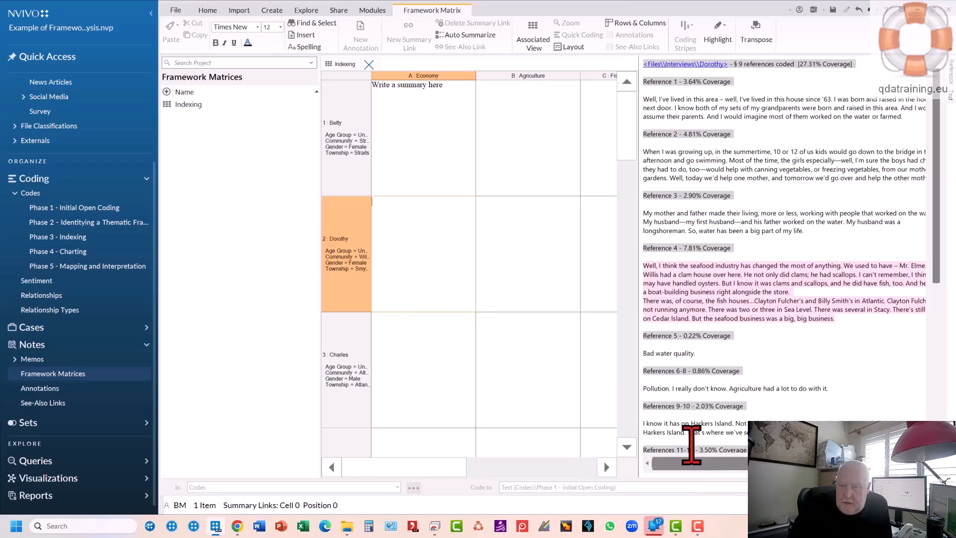
Auto-summarize the framework matrix from its coded content and return to the summary in the first case's Economy cell
{"action": "left_click", "coordinate": [469, 36]}
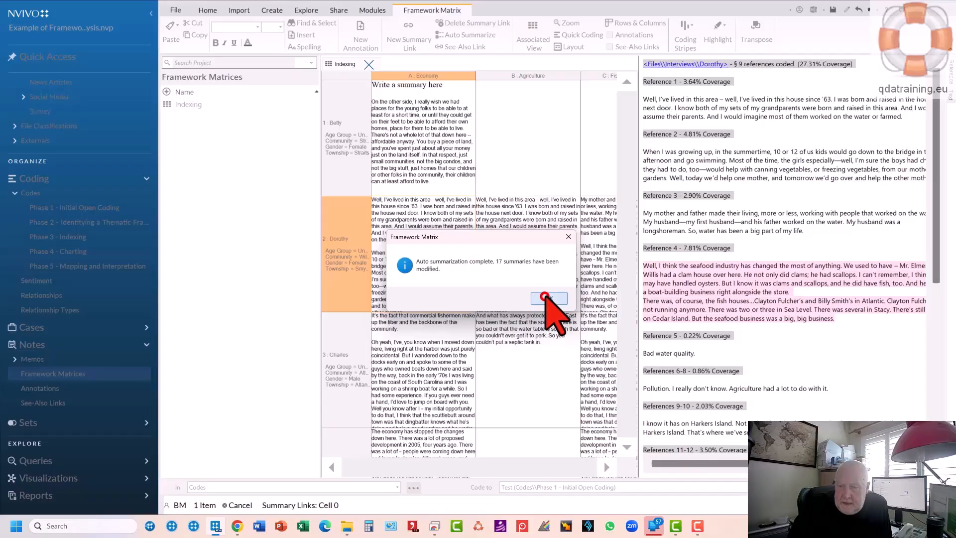
{"action": "left_click", "coordinate": [549, 298]}
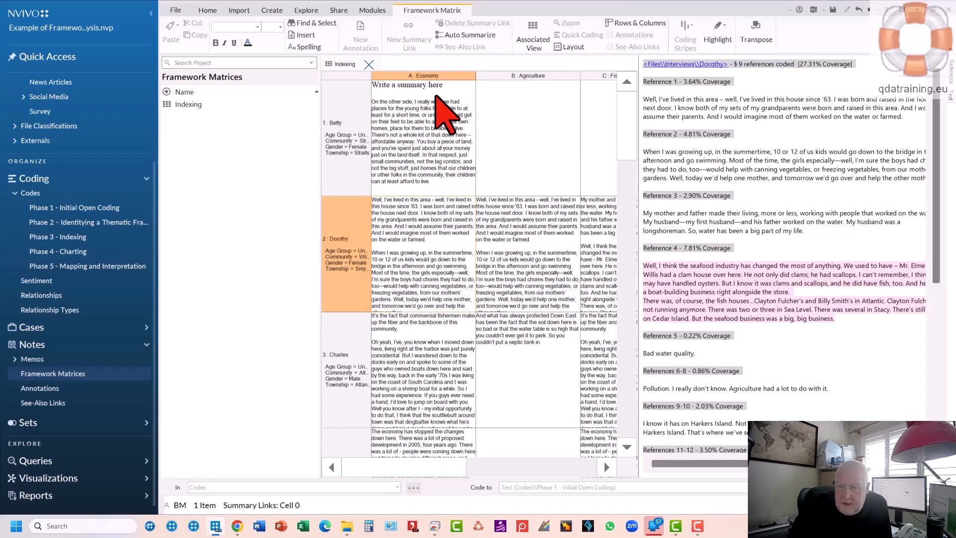
{"action": "left_click", "coordinate": [446, 88]}
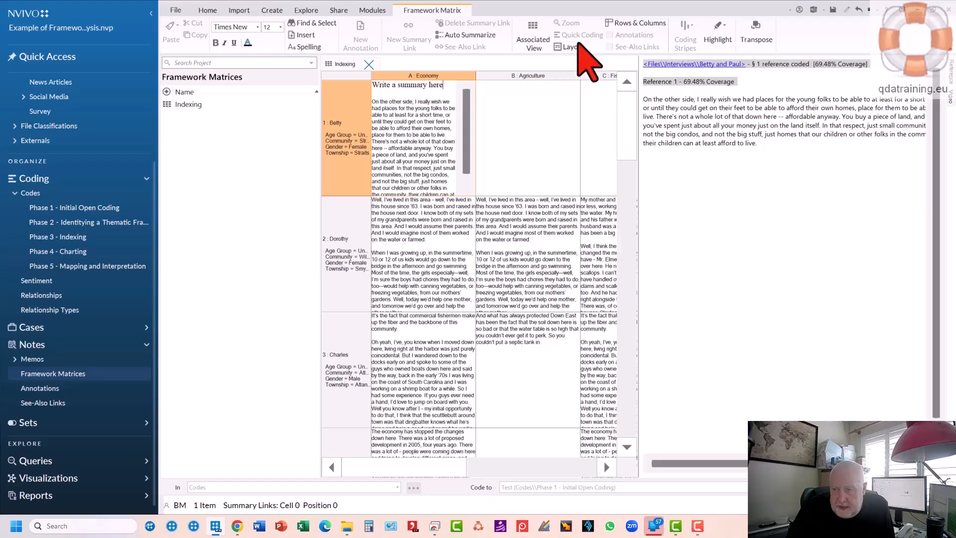
Hide the associated view so the Indexing matrix takes up the full detail area
{"action": "left_click", "coordinate": [573, 47]}
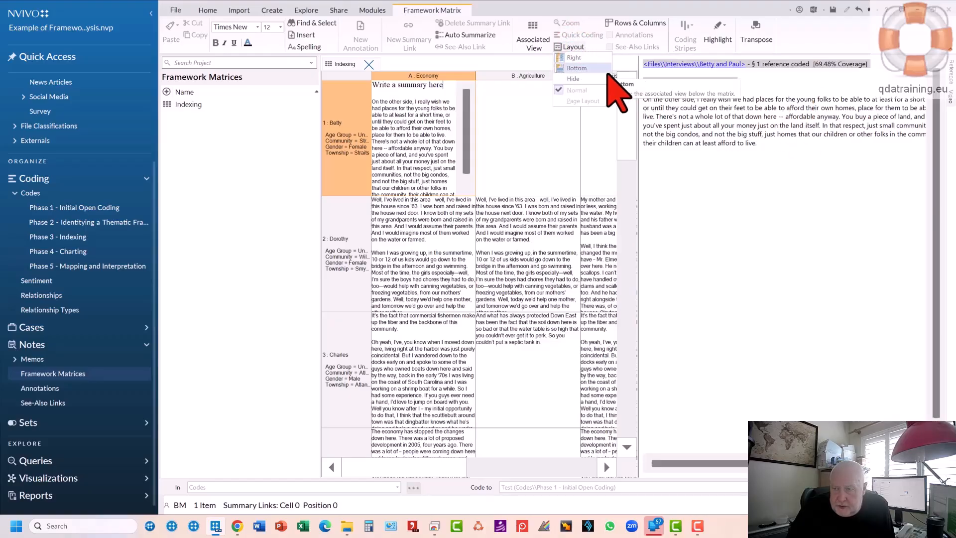
{"action": "left_click", "coordinate": [592, 73]}
{"action": "left_click", "coordinate": [572, 46]}
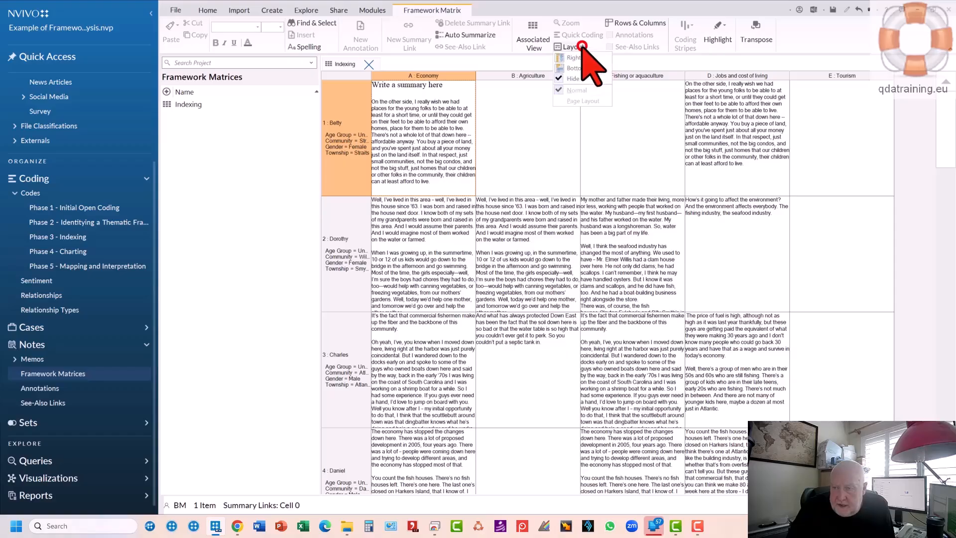
{"action": "left_click", "coordinate": [573, 78]}
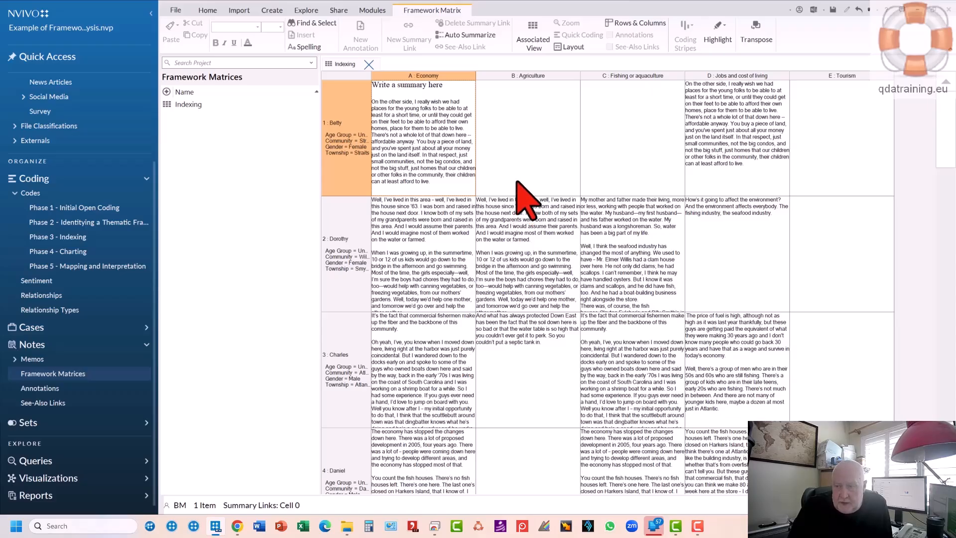
Start exporting the framework matrix as the MS Excel file Indexing.xlsx, and cancel without saving
{"action": "right_click", "coordinate": [523, 165]}
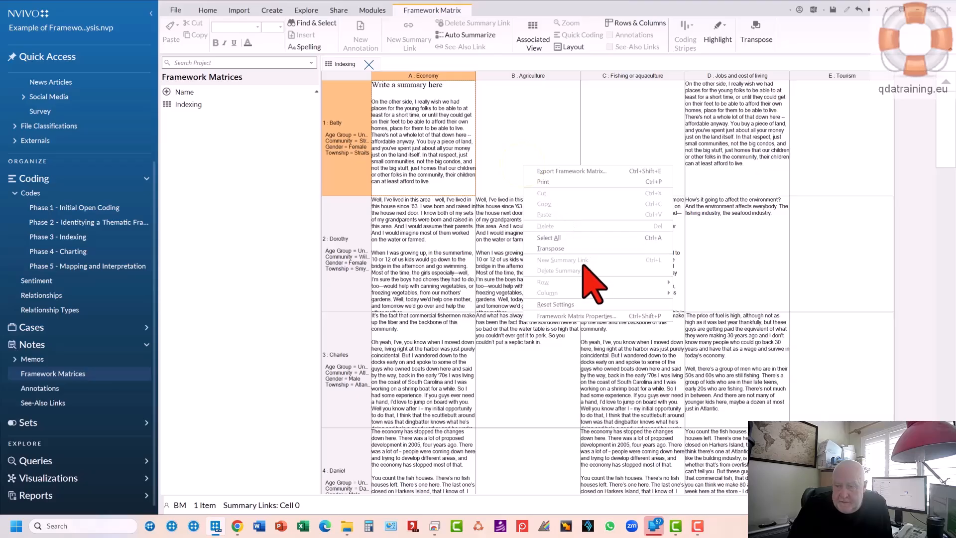
{"action": "left_click", "coordinate": [588, 170]}
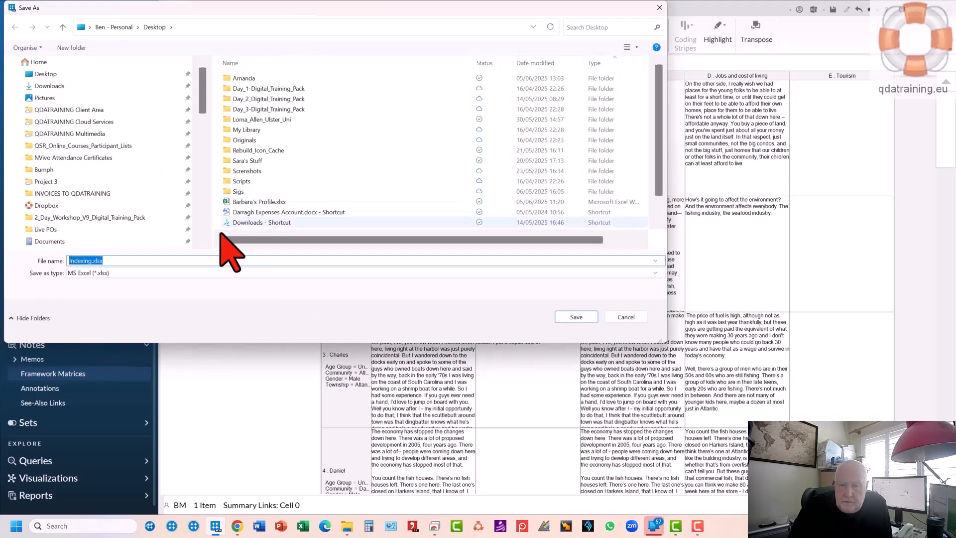
{"action": "left_click", "coordinate": [627, 317]}
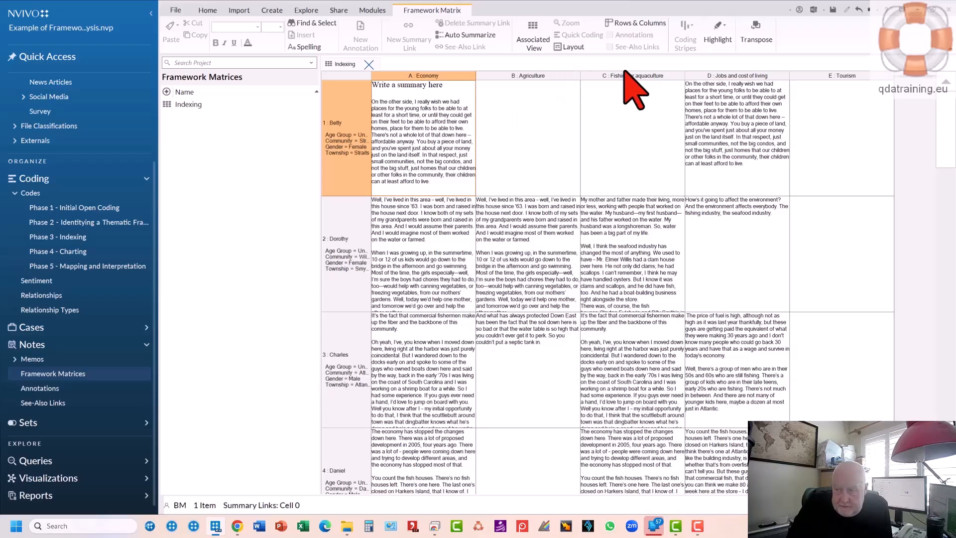
Transpose the framework matrix so the themes become rows and the cases become columns
{"action": "left_click", "coordinate": [757, 29]}
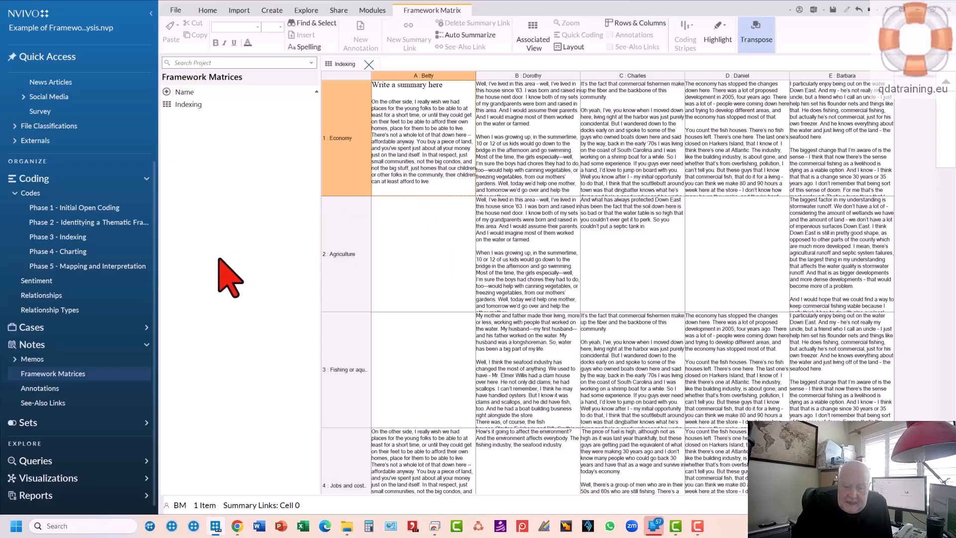
Look through the Phase 3 - Indexing codes and the Phase 4 - Charting code folder
{"action": "left_click", "coordinate": [78, 250]}
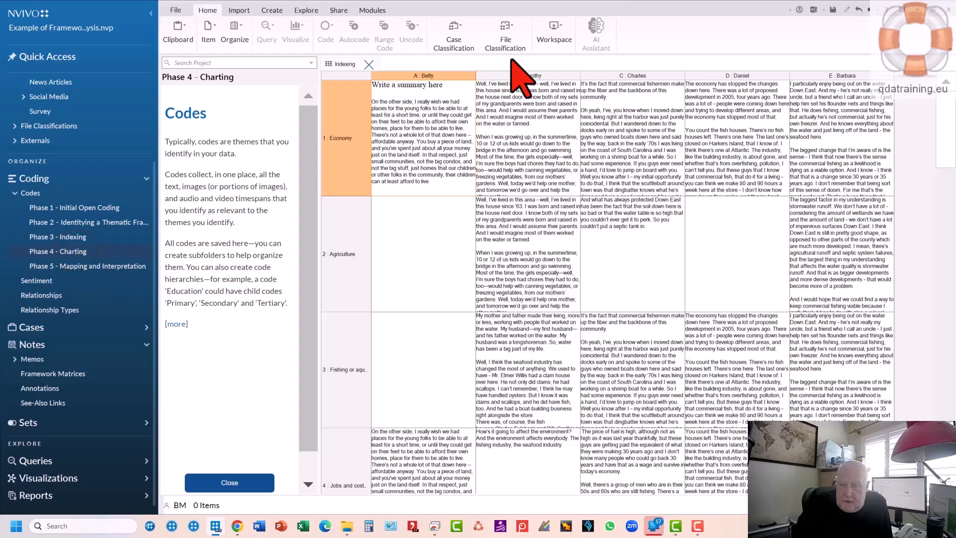
{"action": "left_click", "coordinate": [74, 236]}
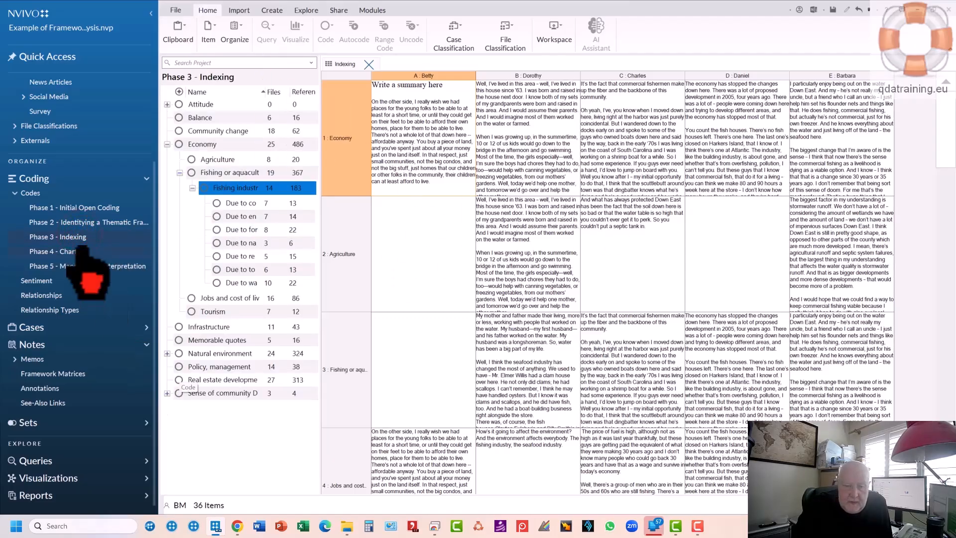
{"action": "left_click", "coordinate": [75, 252]}
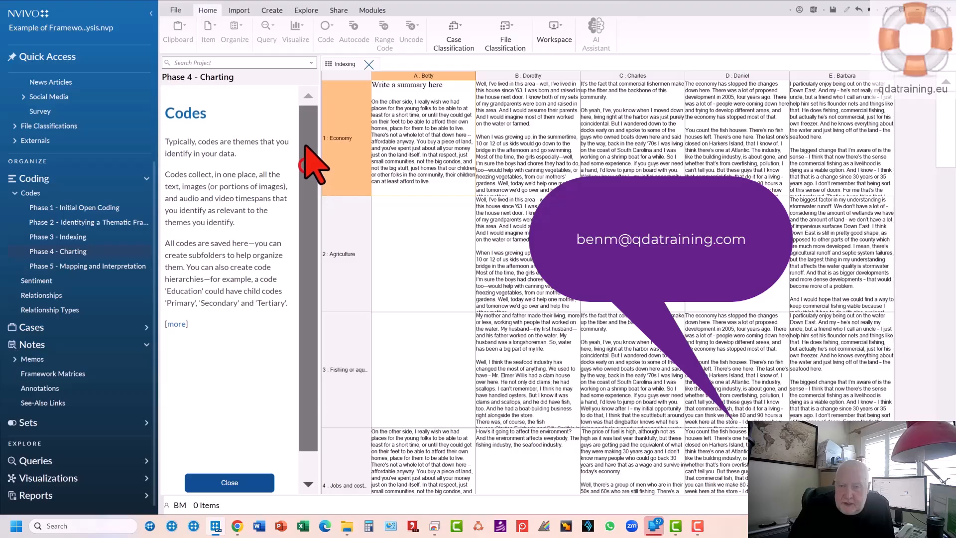
Open the Framework Analysis Related document from the Memos and Journals files folder
{"action": "left_click", "coordinate": [90, 82]}
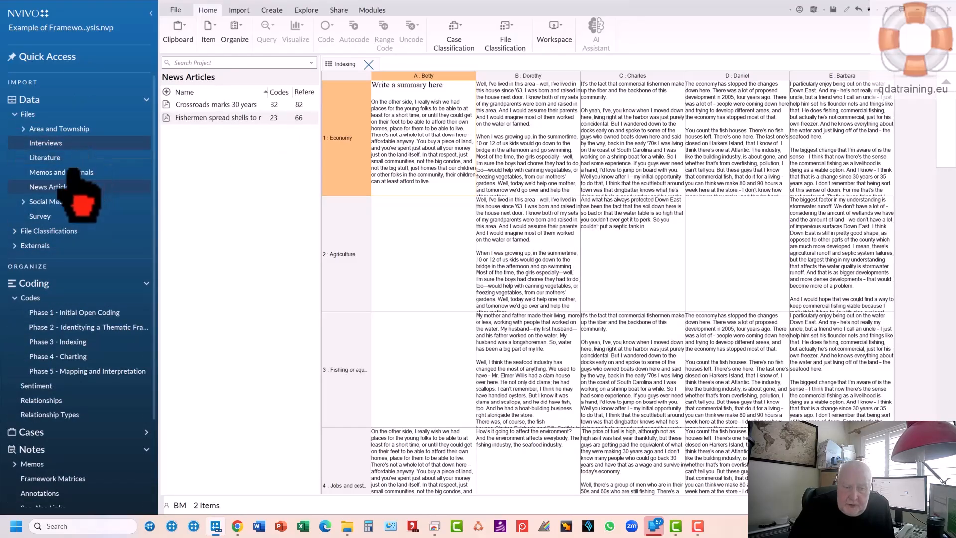
{"action": "left_click", "coordinate": [68, 172]}
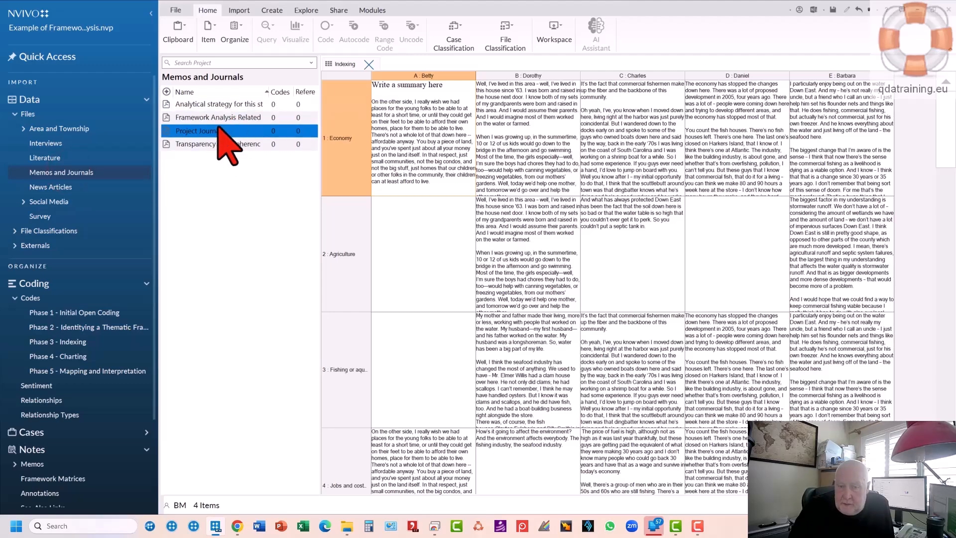
{"action": "left_click", "coordinate": [161, 118]}
{"action": "double_click", "coordinate": [160, 117]}
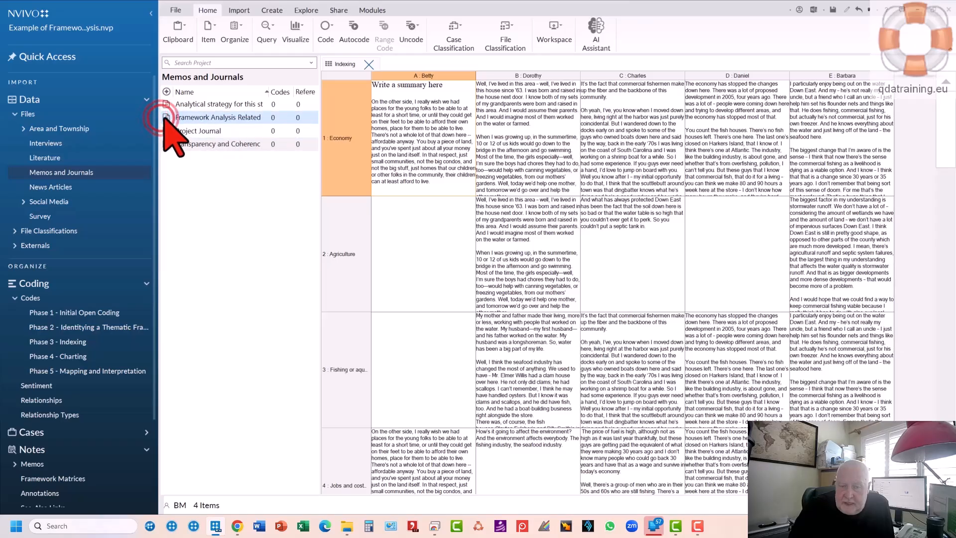